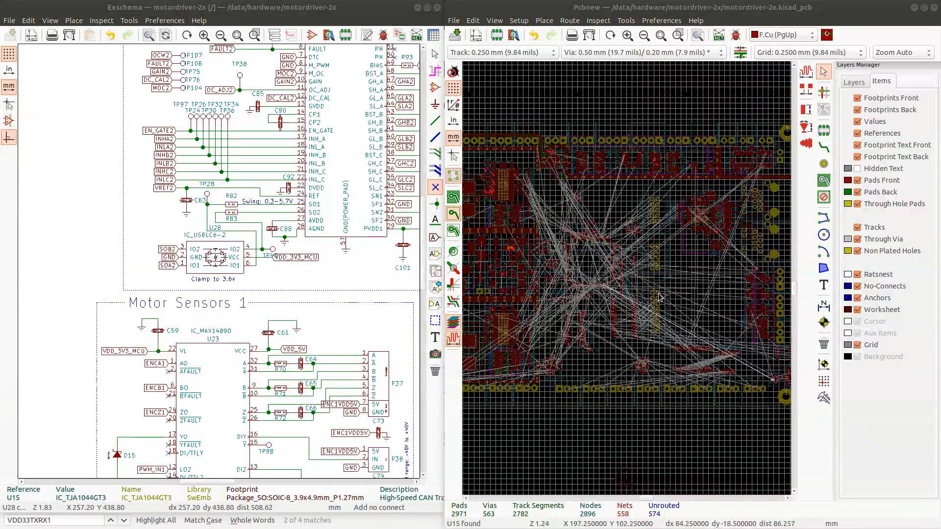
- Select the U29 (IC_MCP4461) footprint on the board to locate its symbol in the schematic
scroll(569, 207, up, 1)
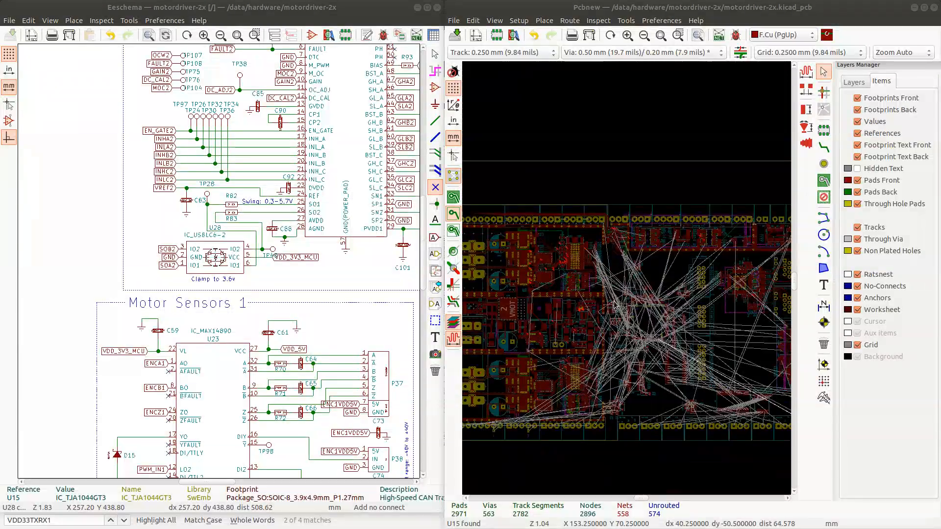
scroll(618, 279, down, 1)
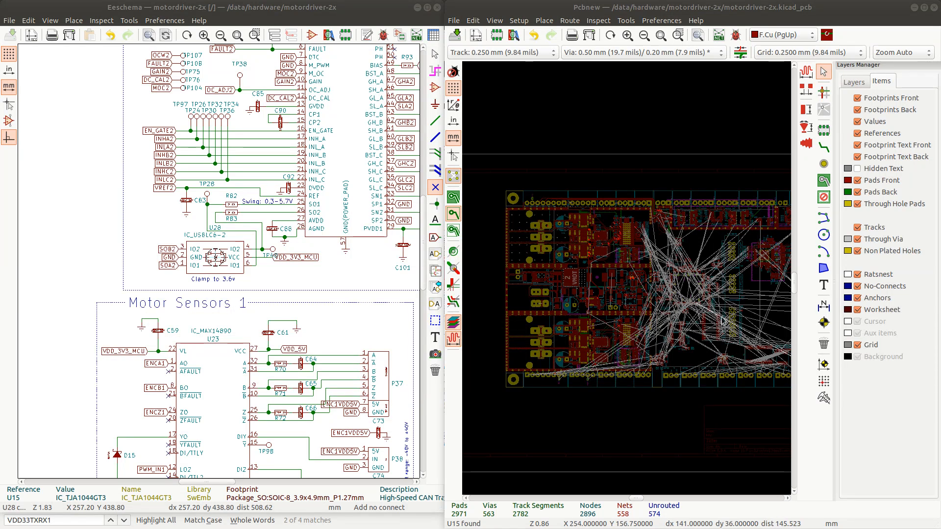
scroll(665, 346, up, 3)
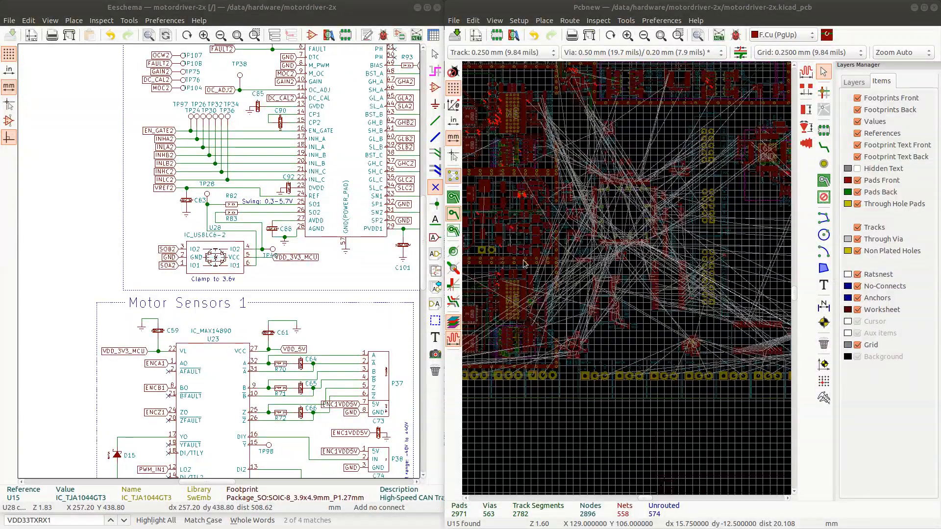
click(604, 289)
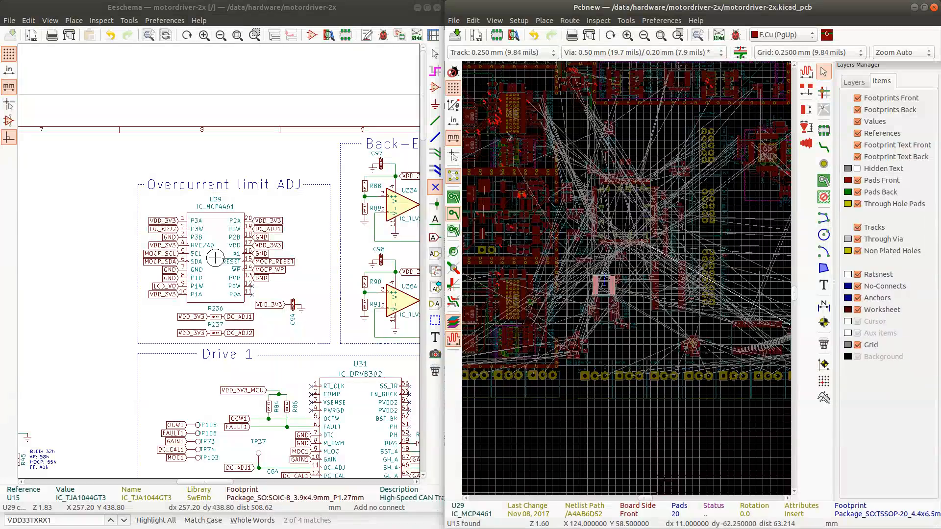
- Select the U25 (IC_MIC2026) footprint to locate its schematic symbol, and examine its placement on the board
scroll(597, 283, down, 3)
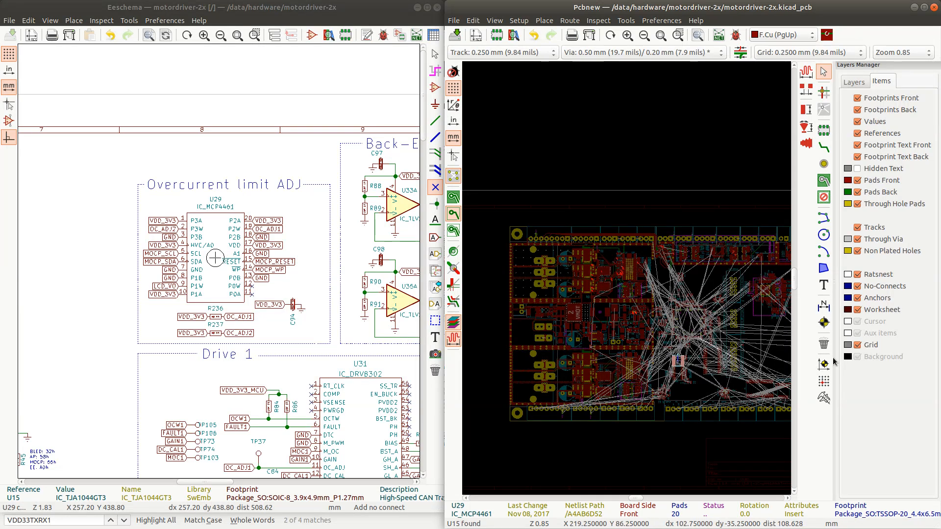
scroll(723, 341, up, 2)
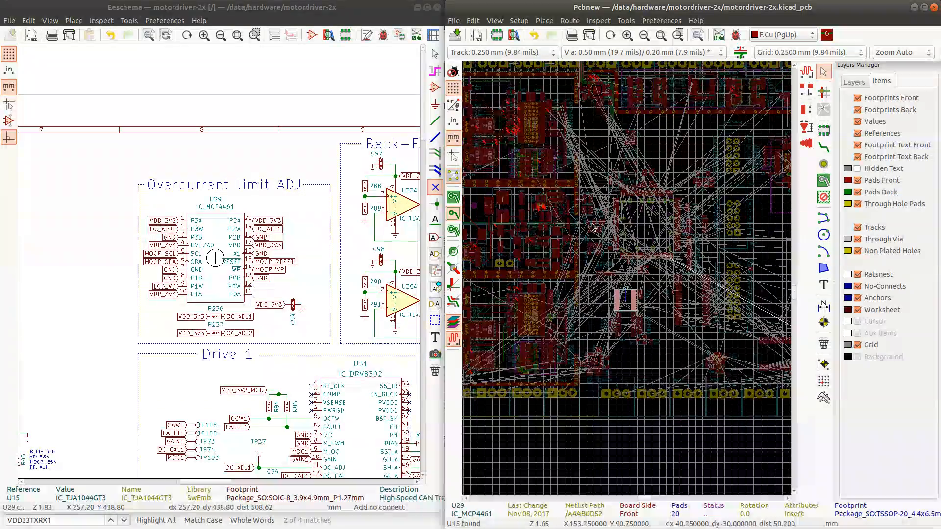
scroll(629, 283, up, 1)
scroll(651, 292, up, 2)
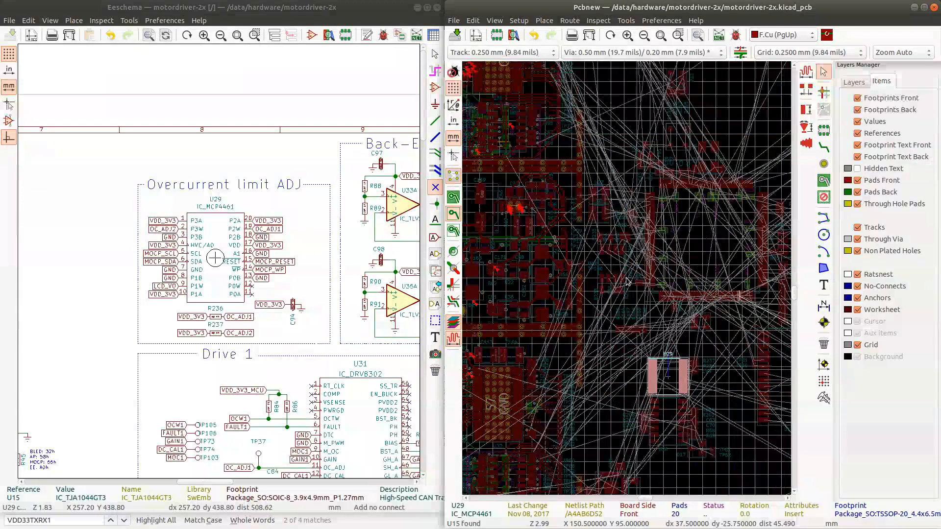
click(612, 267)
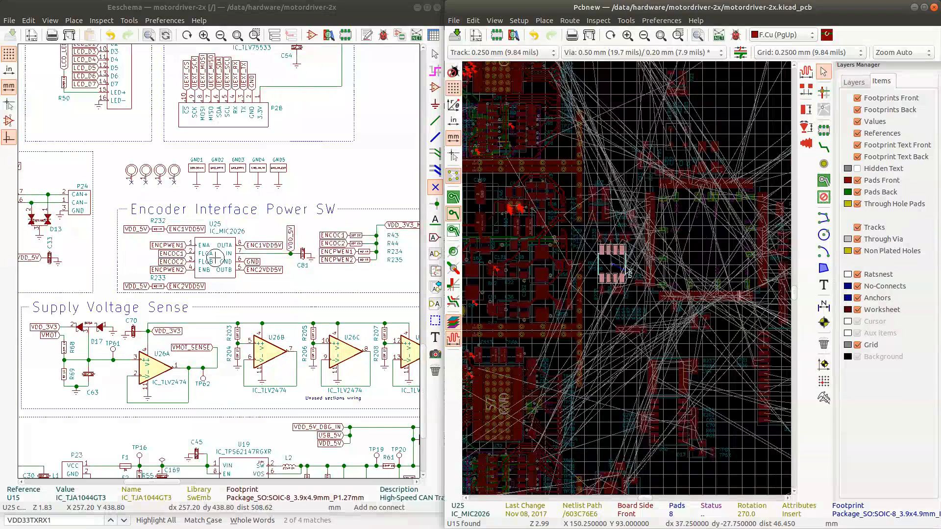
scroll(623, 281, down, 5)
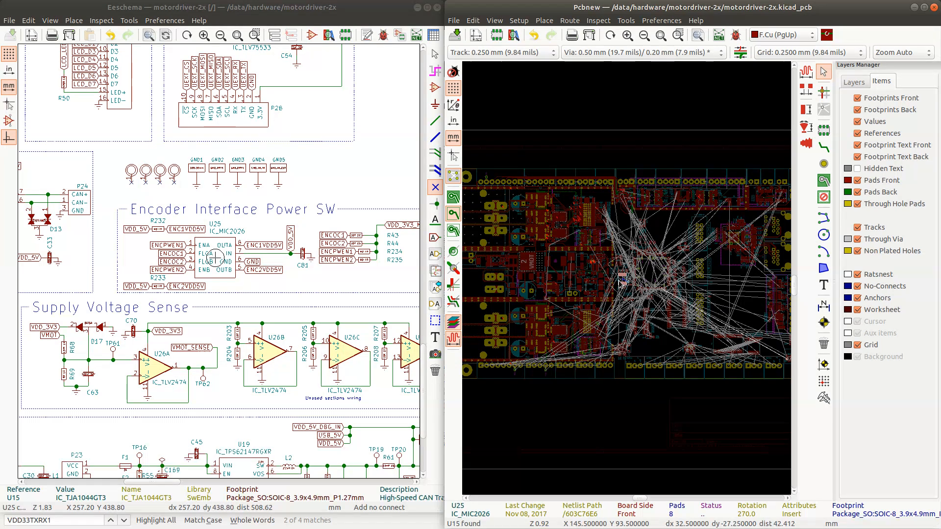
scroll(621, 283, up, 5)
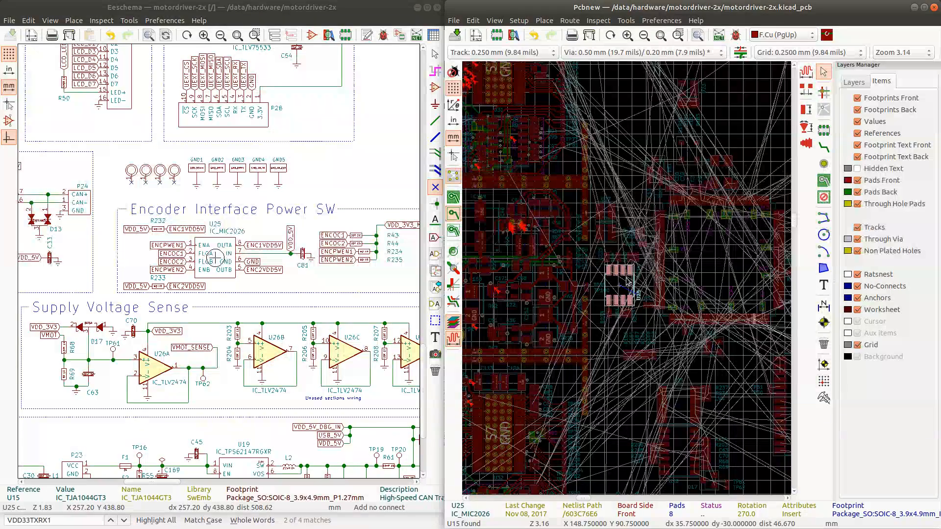
scroll(628, 282, down, 1)
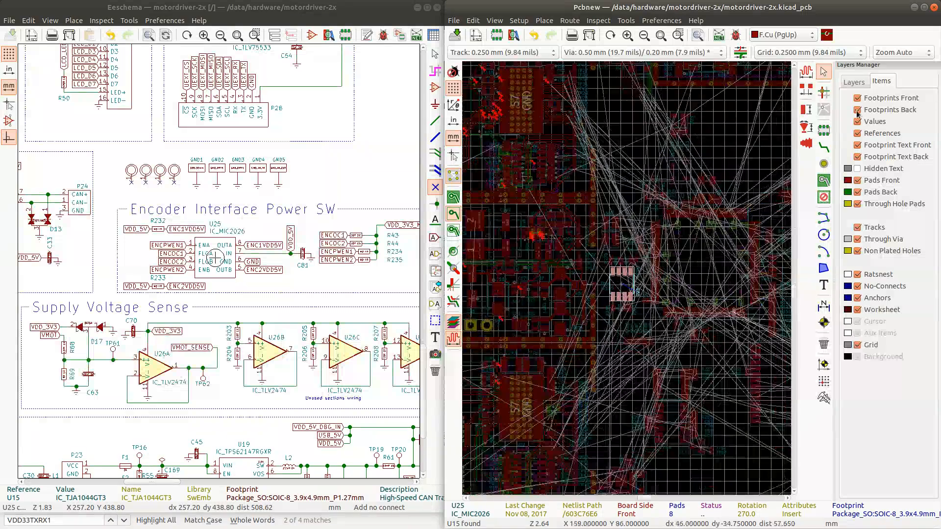
click(854, 82)
click(862, 96)
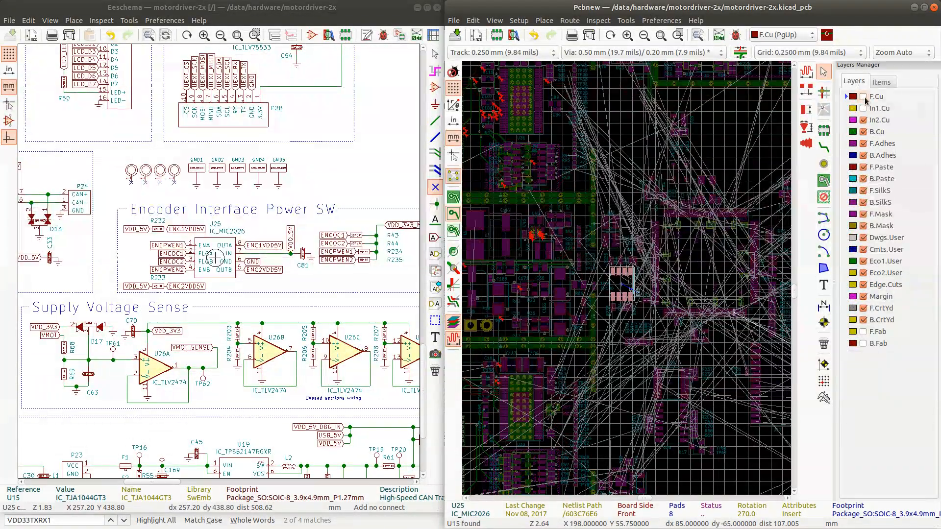
click(863, 96)
- Hide the front footprints to examine the tracks in the drive section and around U25, and show the footprints again
click(881, 82)
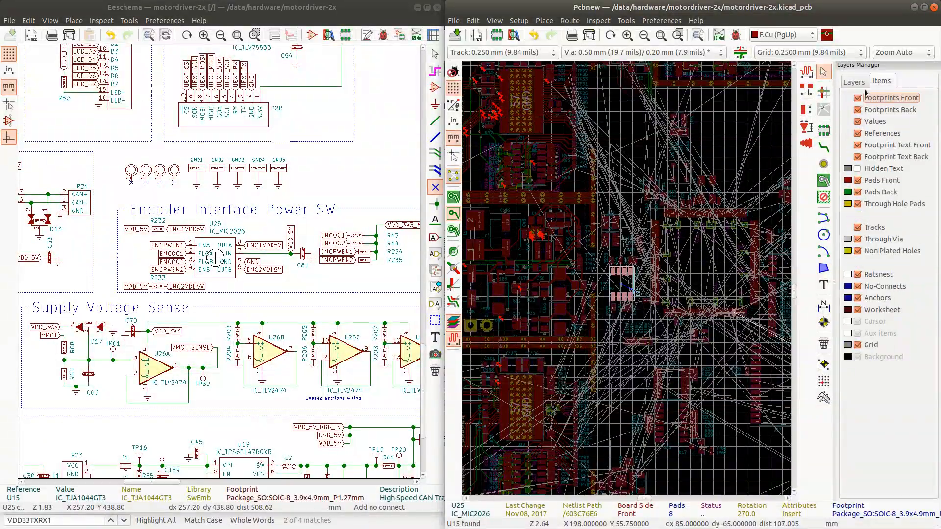
click(857, 99)
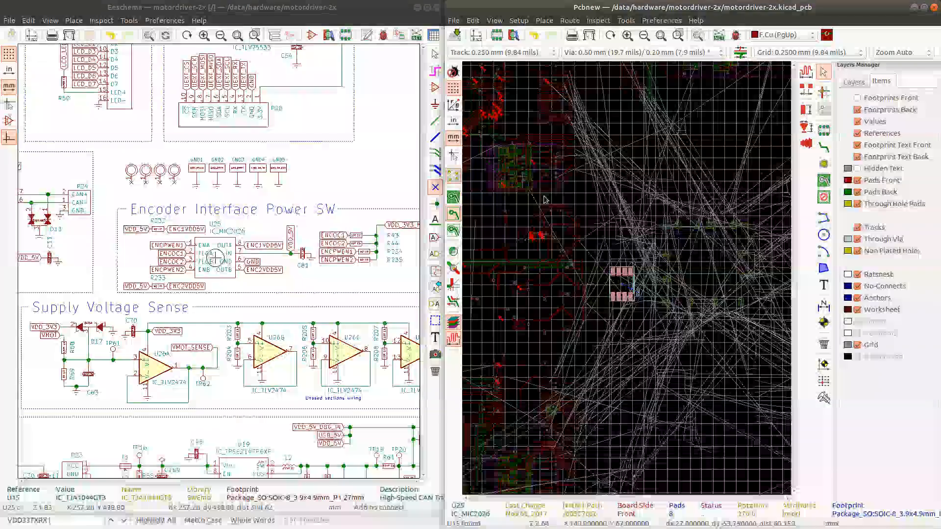
scroll(627, 281, down, 4)
scroll(627, 282, up, 4)
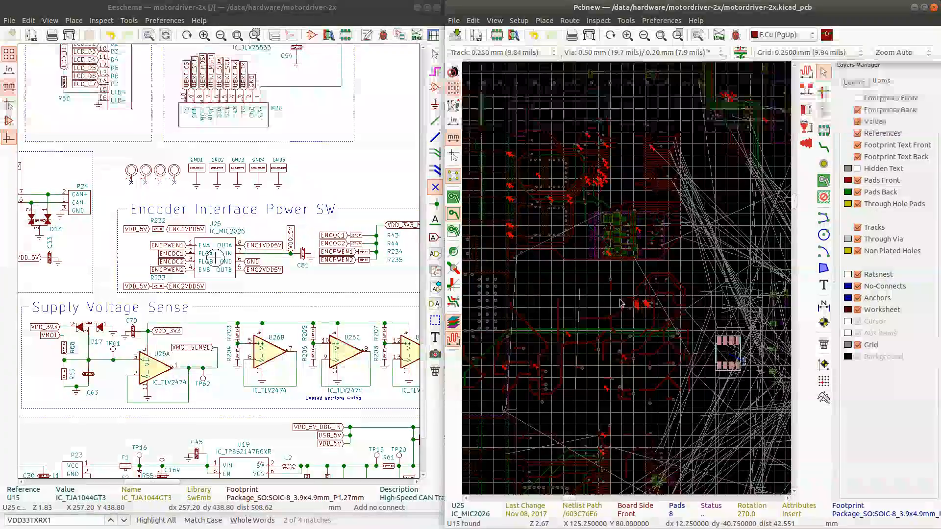
scroll(627, 282, down, 4)
scroll(627, 282, up, 5)
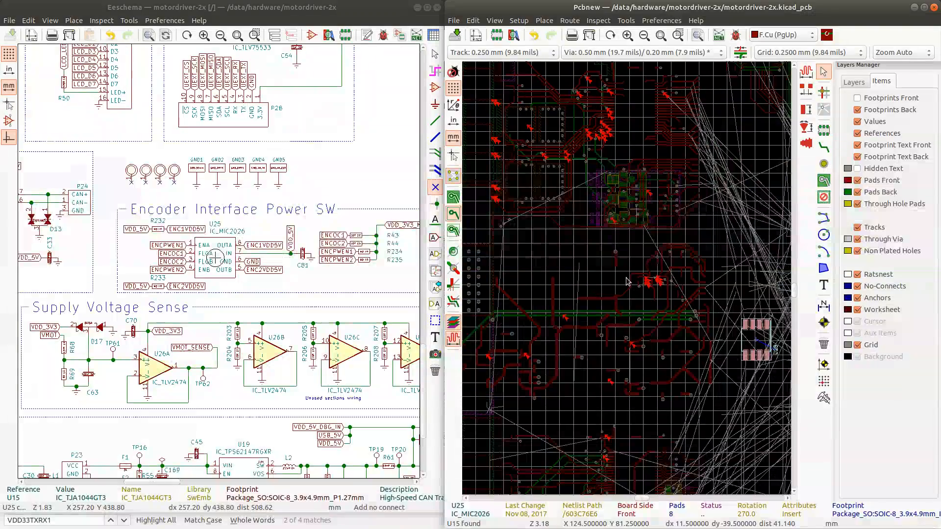
scroll(627, 281, down, 3)
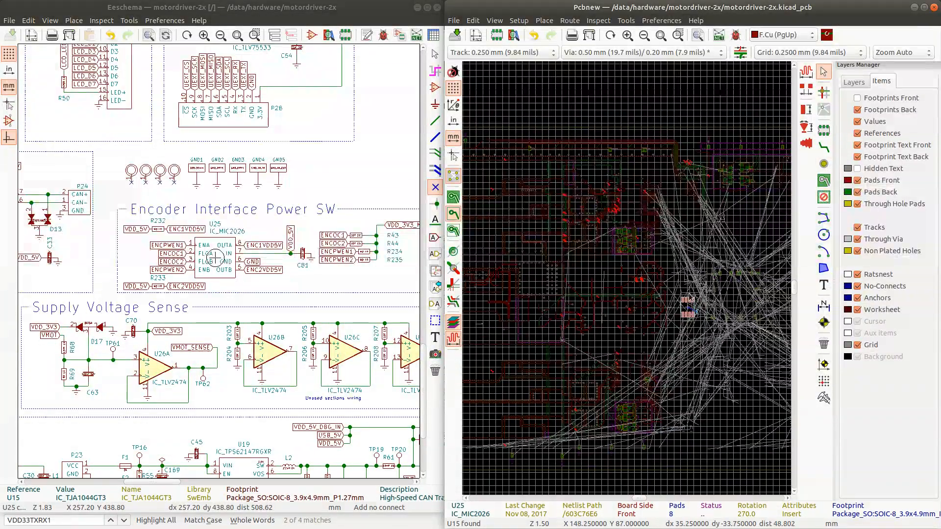
scroll(688, 297, up, 5)
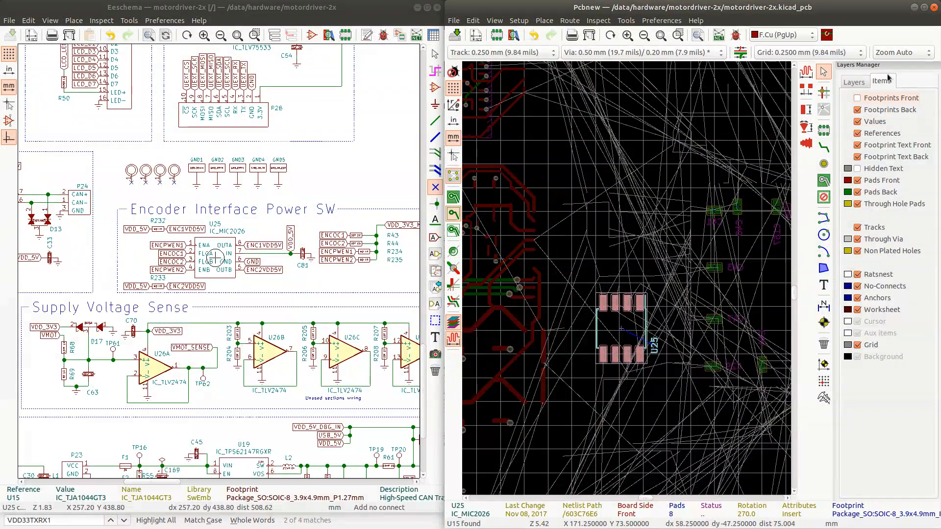
click(857, 98)
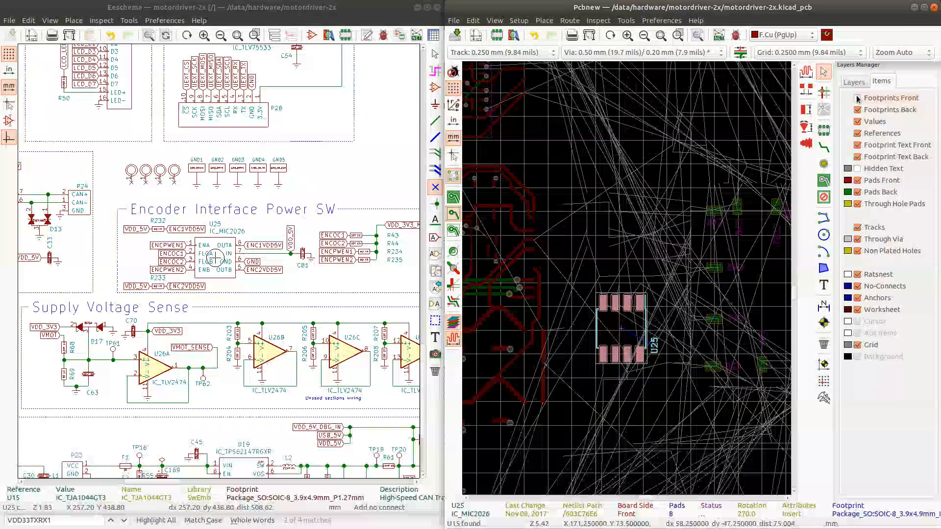
click(858, 99)
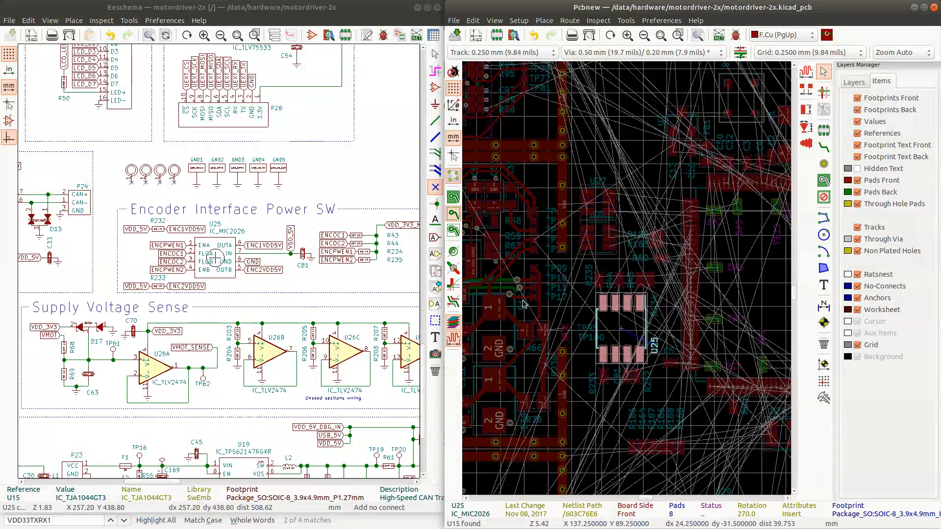
- Select resistors R234 and R44 near U25, and highlight R44's VDD_3V3_MCU and ENCOC2 nets in turn
click(649, 281)
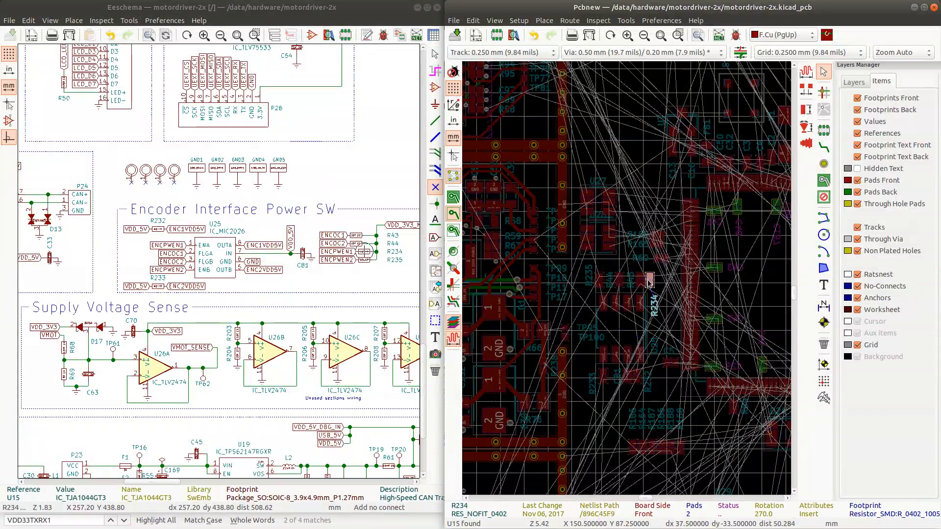
click(640, 283)
click(619, 277)
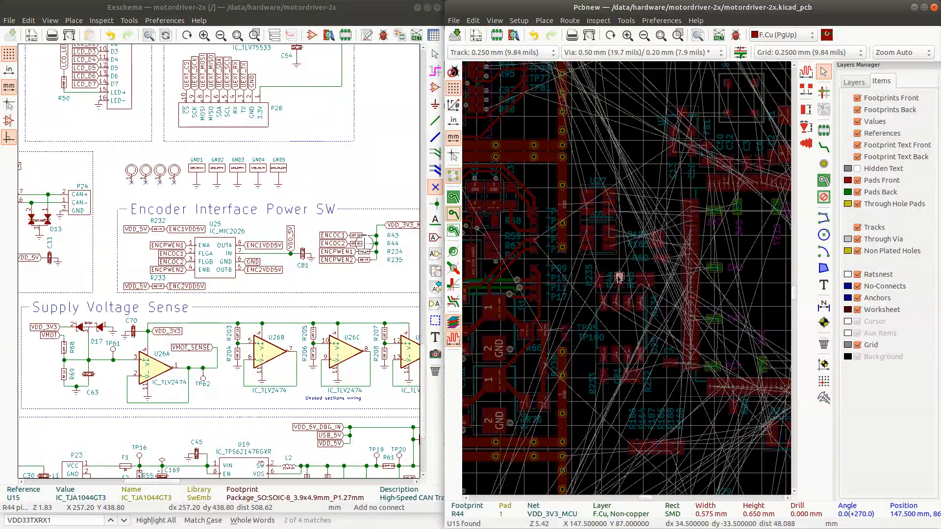
ctrl+click(618, 278)
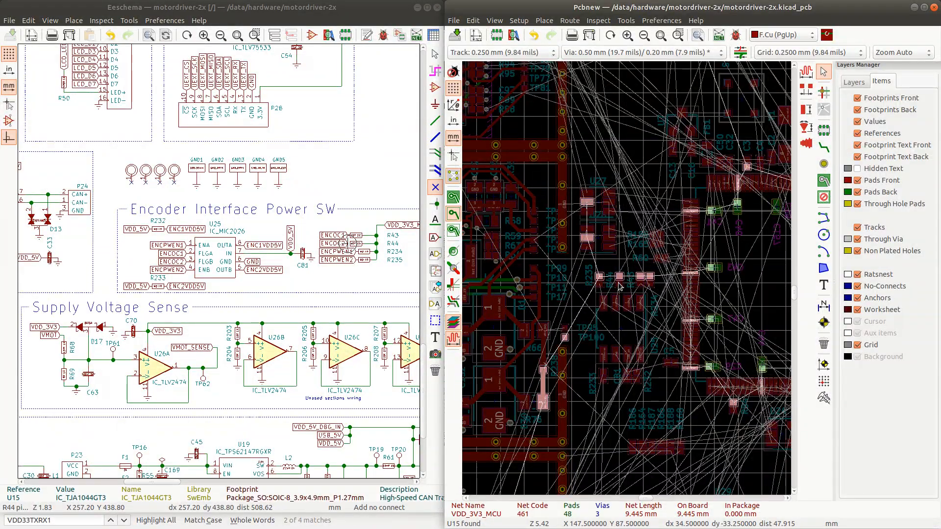
ctrl+click(619, 286)
- Trace the highlighted ENCOC2 net from the U25 area to pad 23 of the chip near the board's lower edge
scroll(619, 287, down, 8)
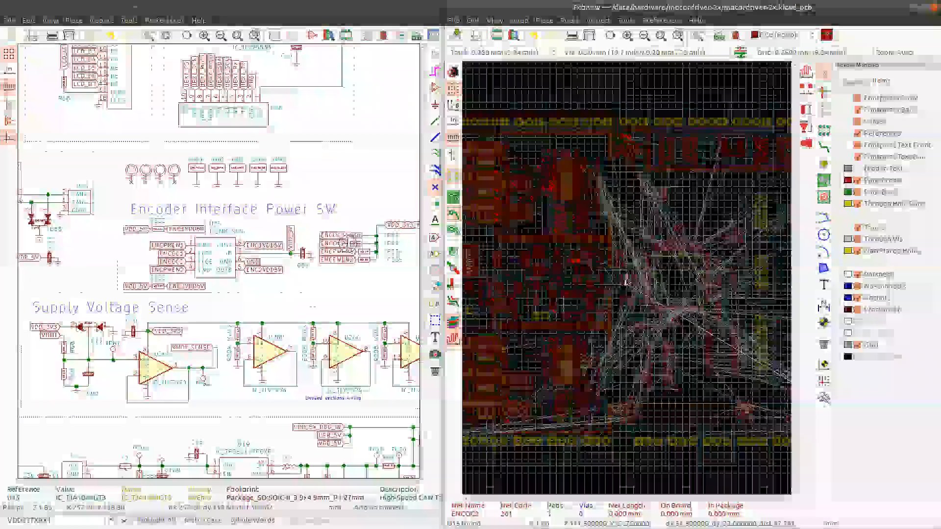
scroll(627, 280, up, 3)
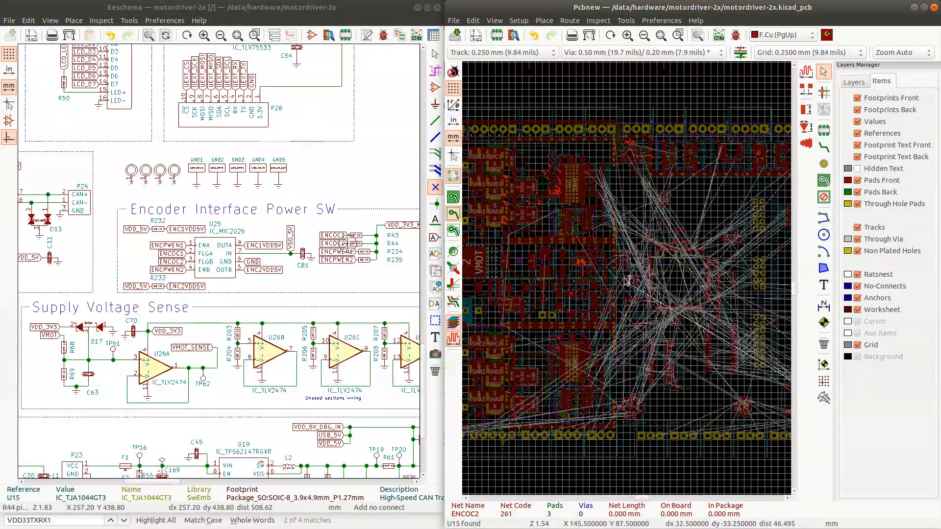
scroll(626, 281, up, 6)
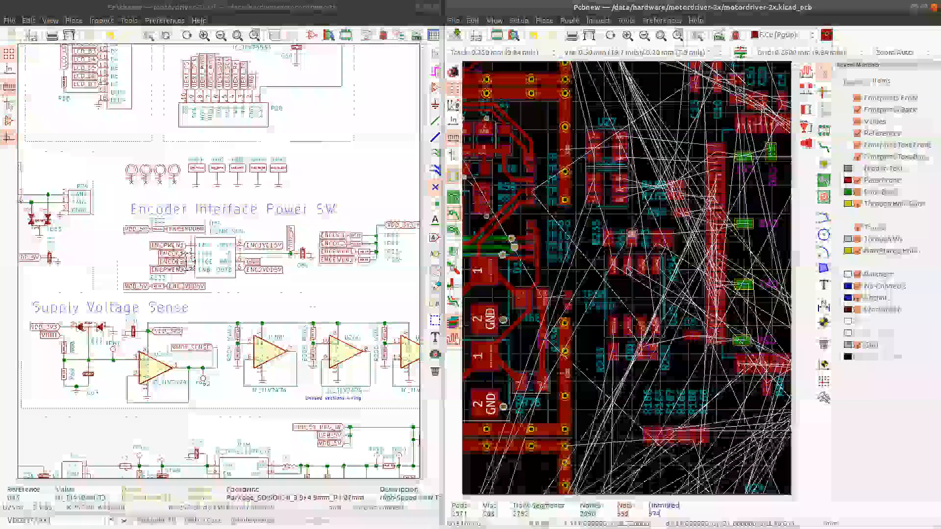
scroll(627, 271, down, 10)
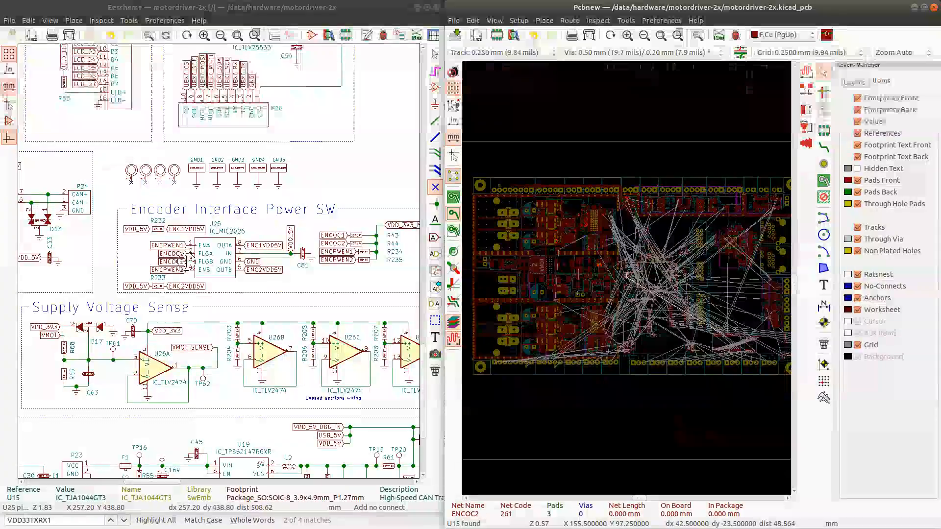
scroll(497, 182, up, 9)
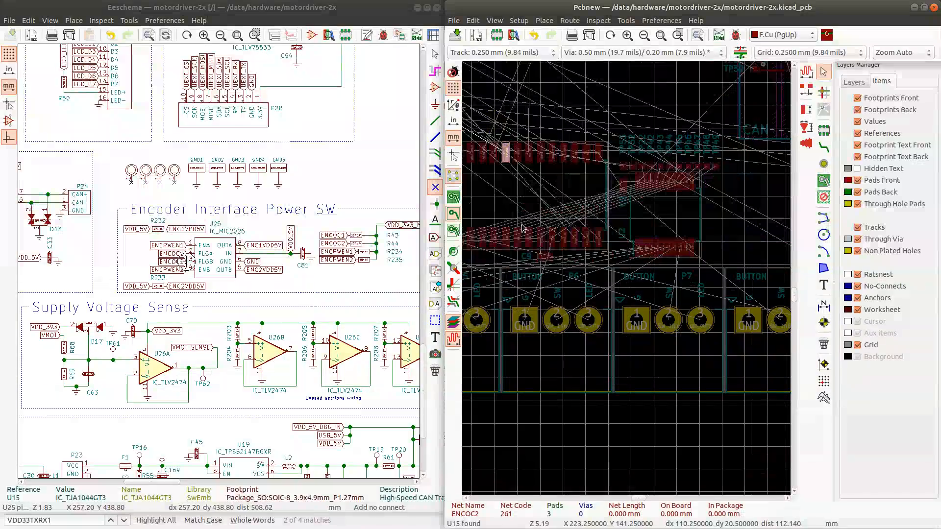
scroll(497, 181, up, 10)
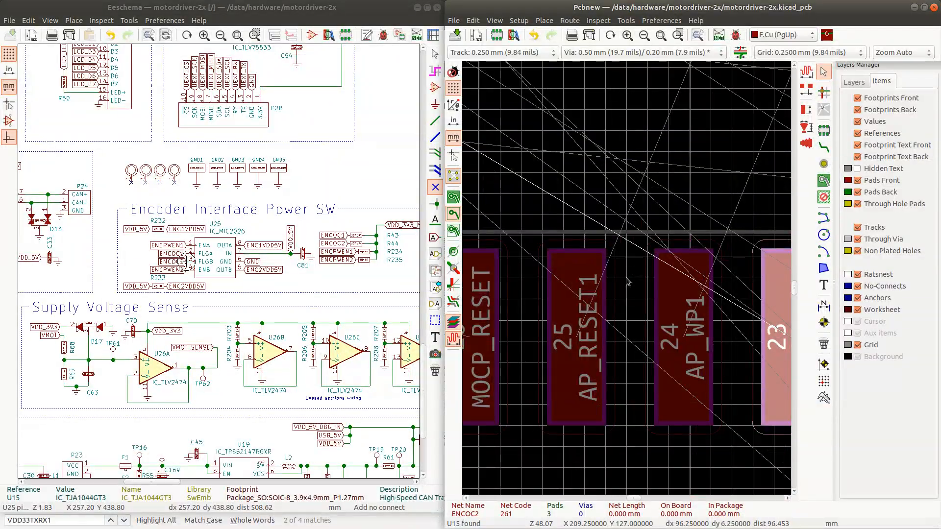
scroll(627, 282, down, 4)
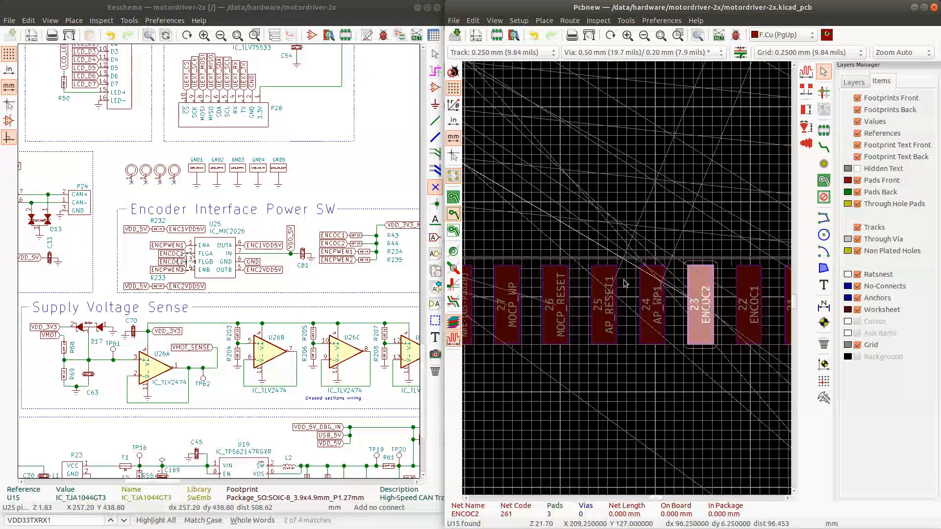
scroll(625, 283, down, 7)
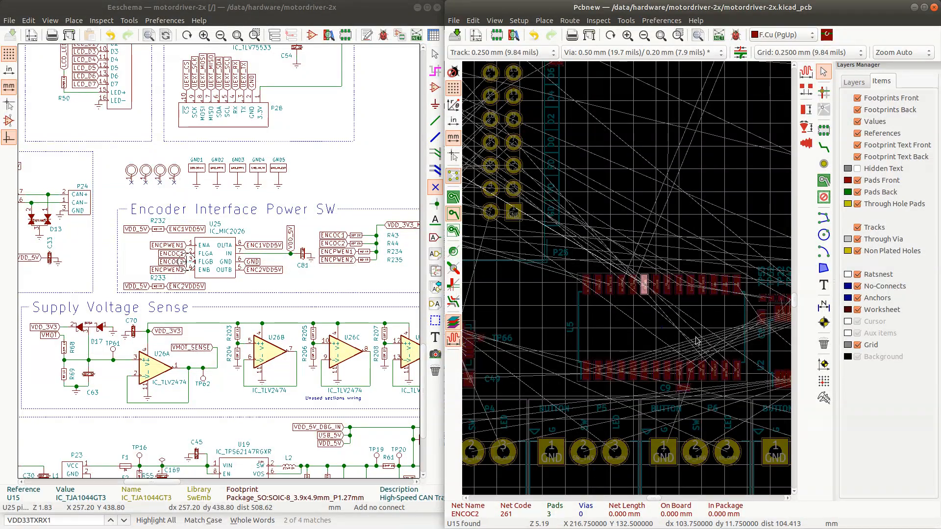
- Select the U26 (IC_TLV2474) footprint on the board to locate its symbol in the Supply Voltage Sense schematic block
scroll(627, 346, down, 4)
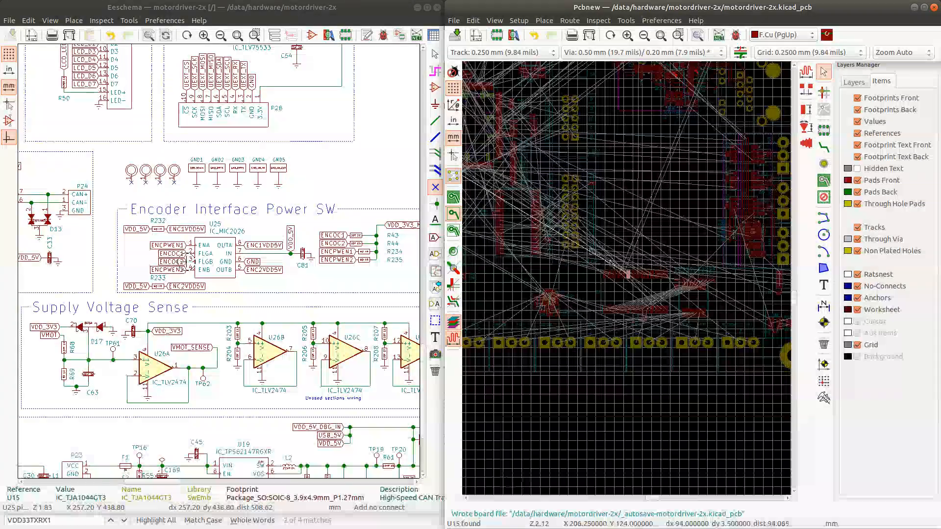
scroll(510, 247, down, 3)
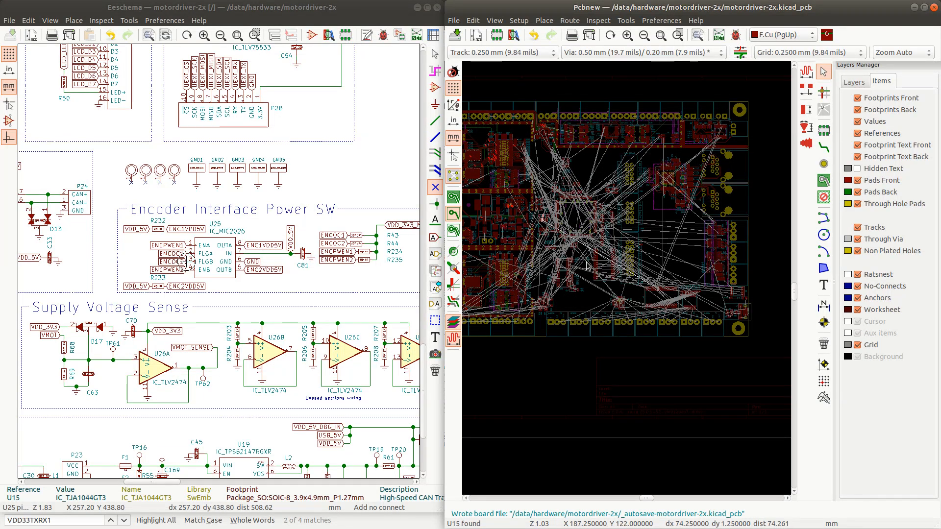
scroll(625, 283, up, 3)
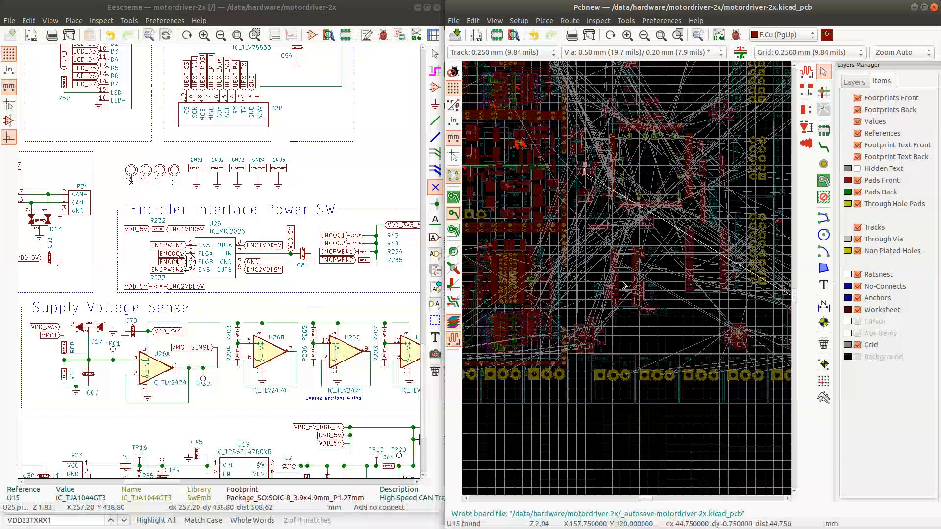
click(631, 294)
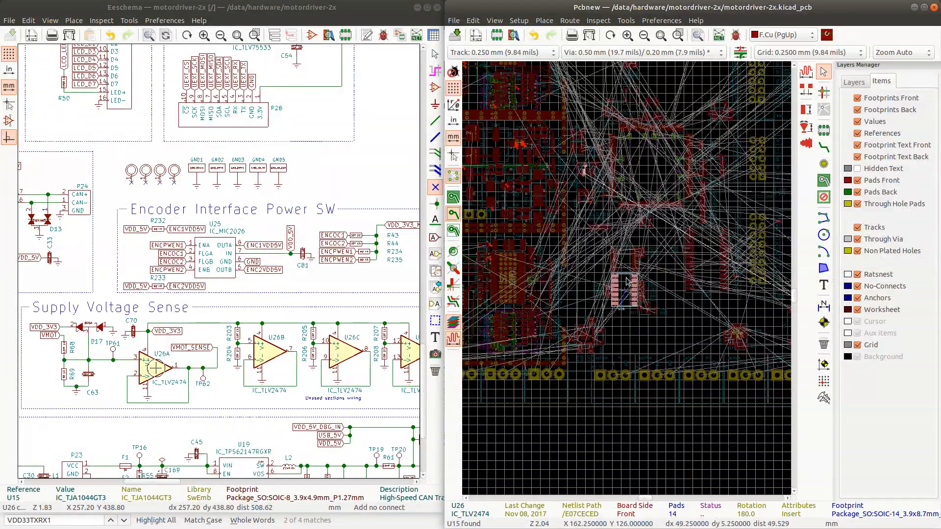
- Select the U26 footprint with its surrounding resistors, capacitors, D17, TP61 and TP62, and move the group into the drive section
scroll(626, 281, up, 2)
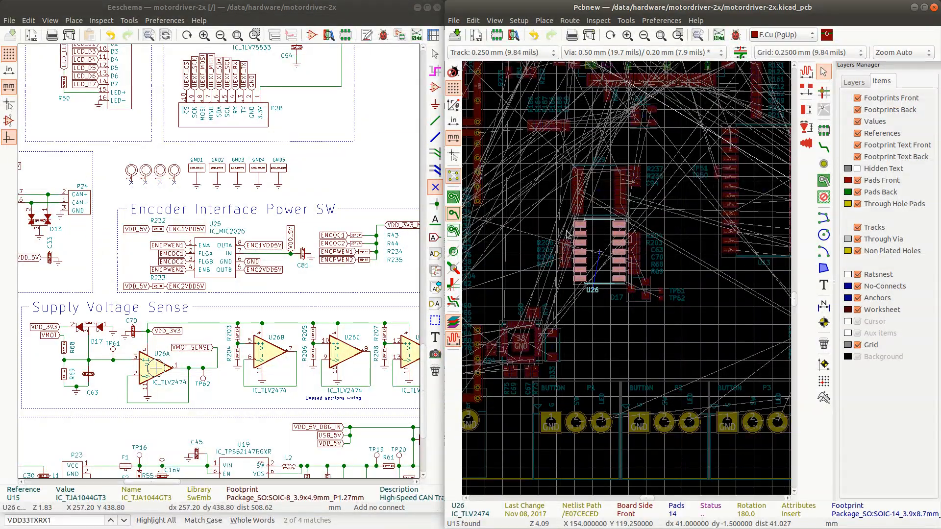
scroll(218, 251, down, 3)
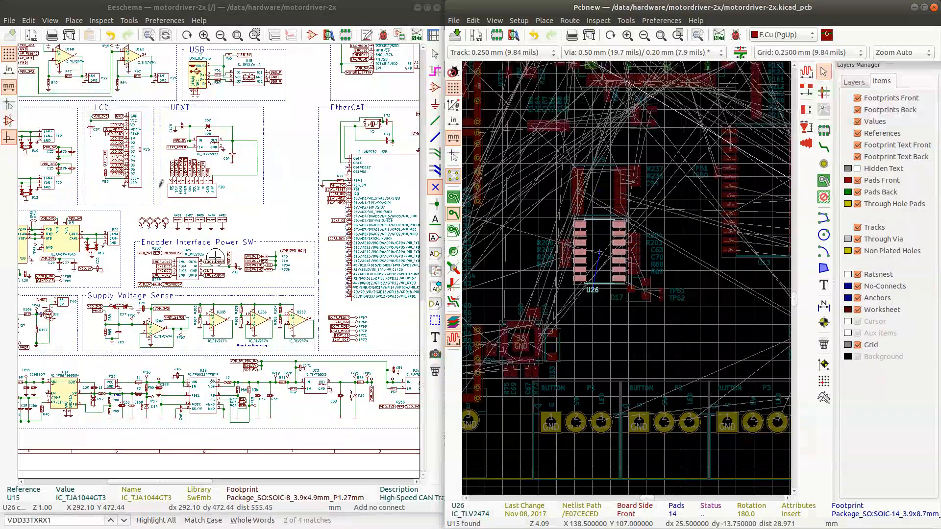
click(541, 220)
drag(538, 218, 669, 289)
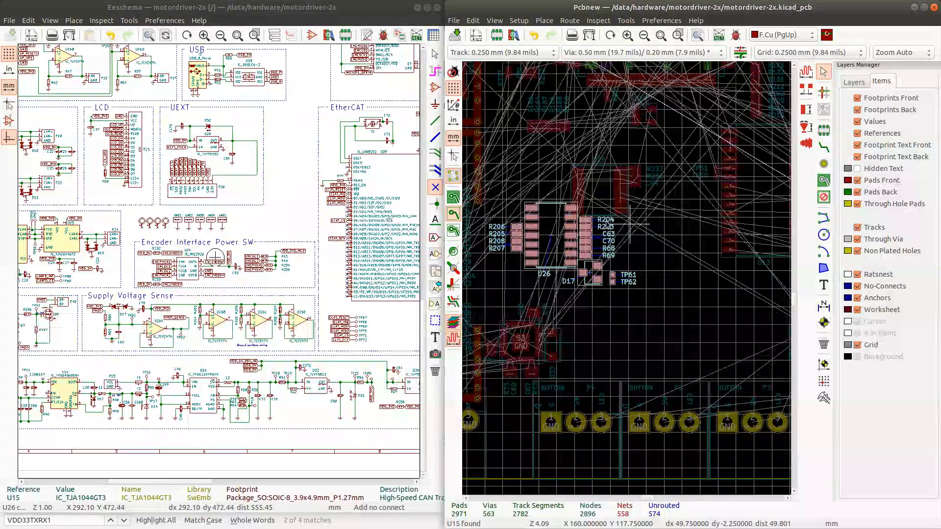
scroll(563, 231, down, 5)
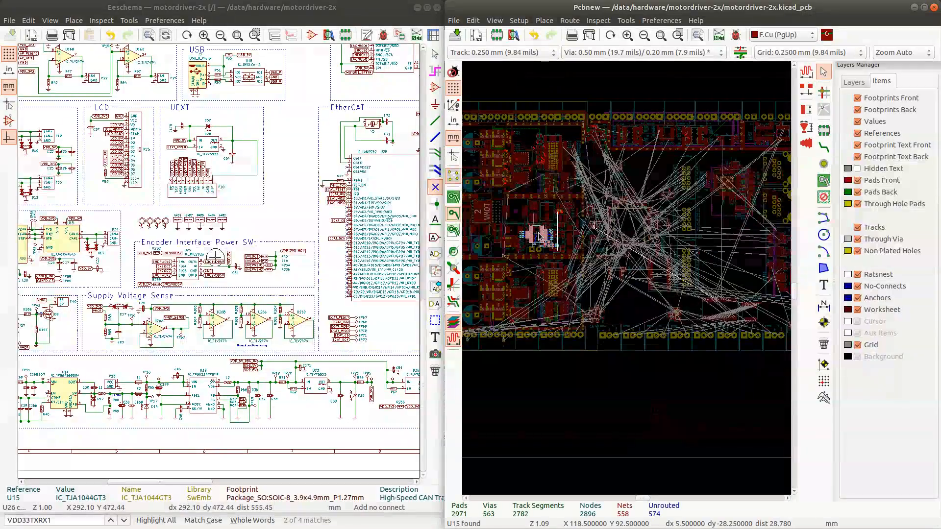
scroll(626, 281, up, 5)
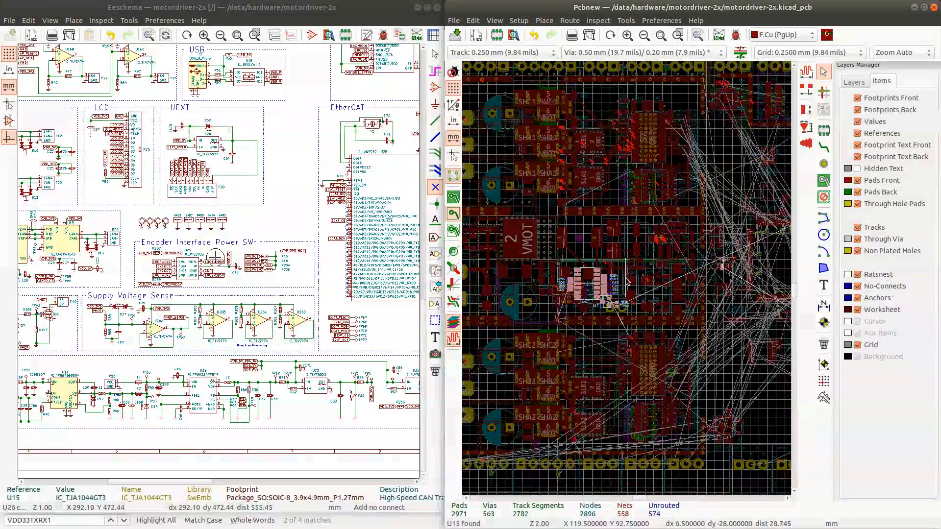
scroll(628, 282, down, 3)
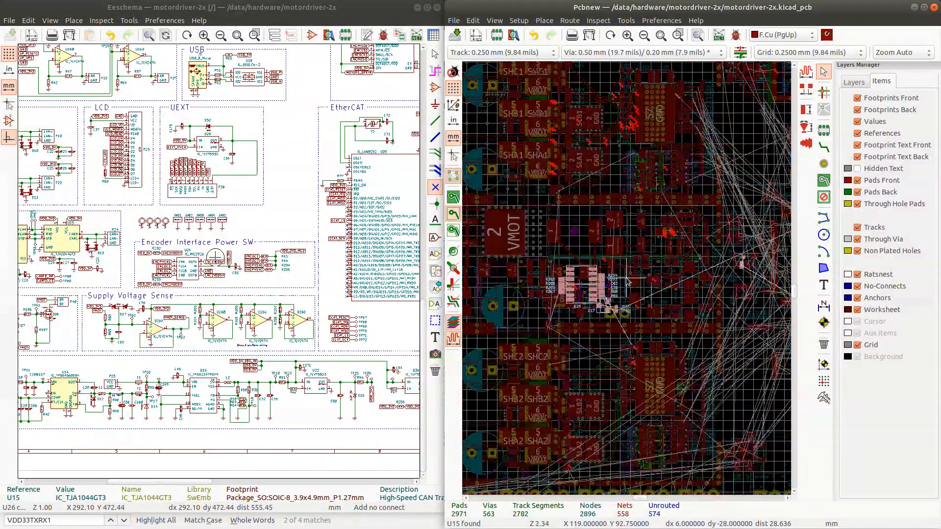
- Reposition the U26 group between the two drives, flip it to the back side, and place it near the drive section's inner edge
drag(588, 265, 674, 224)
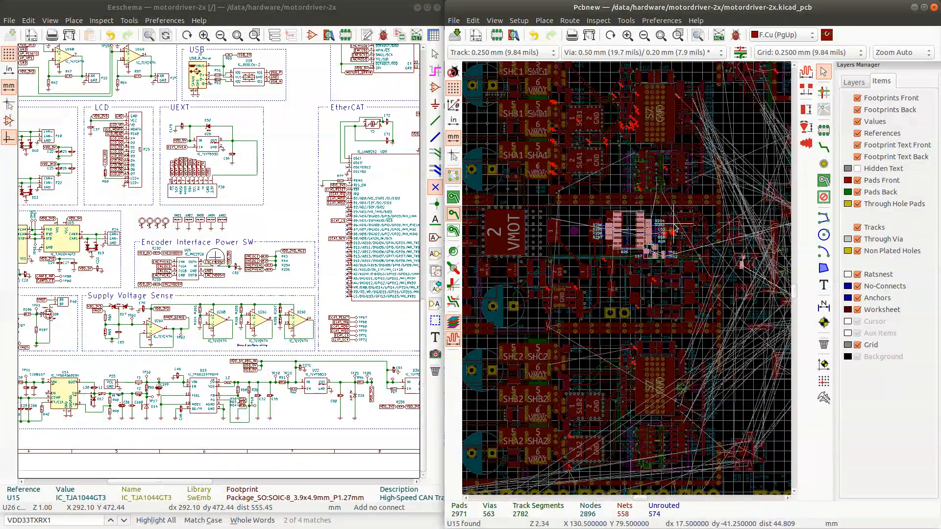
drag(675, 230, 668, 285)
drag(665, 343, 698, 283)
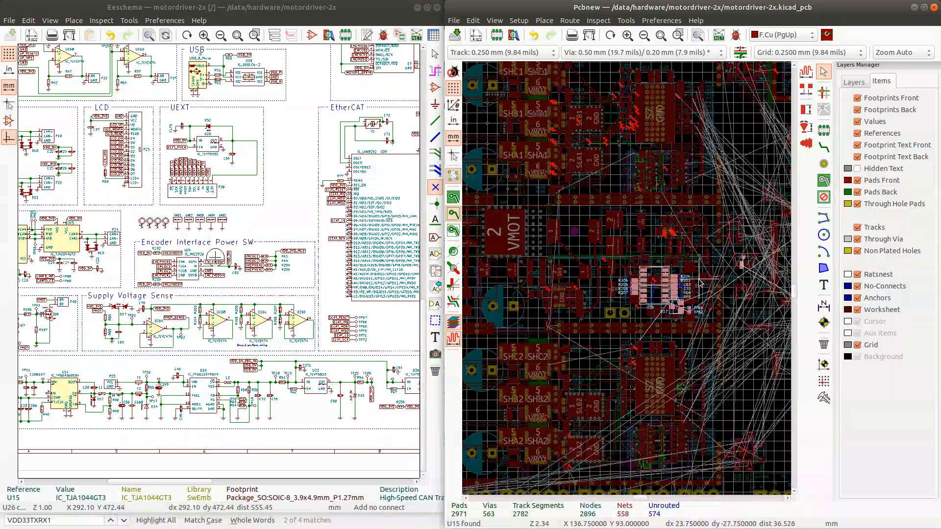
drag(685, 274, 702, 289)
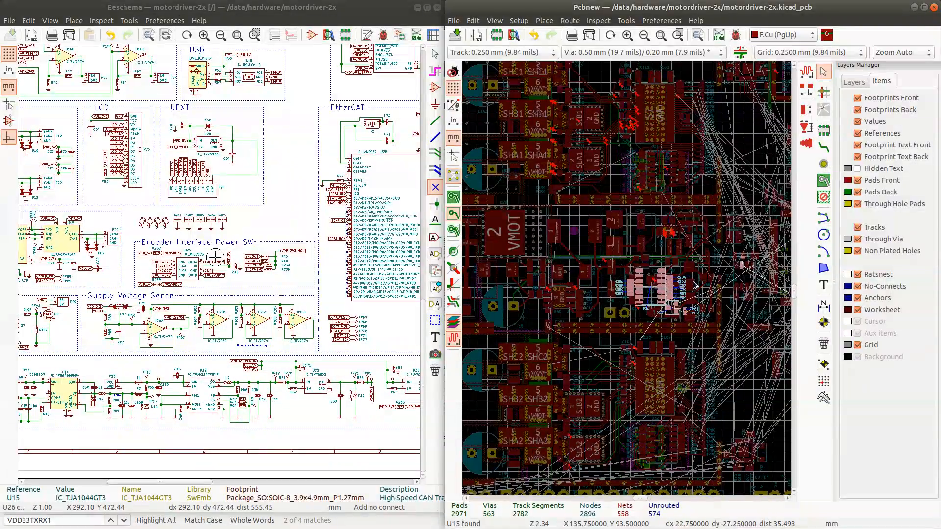
drag(694, 284, 693, 285)
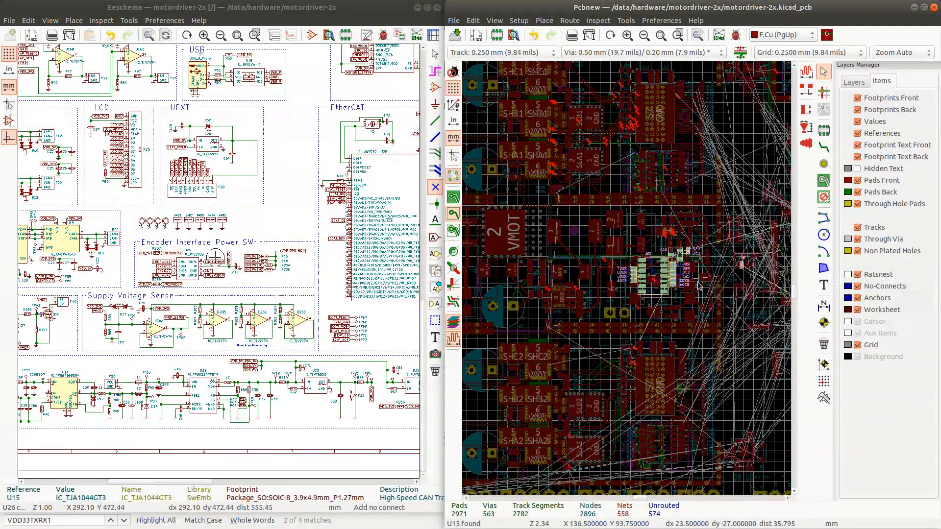
drag(699, 287, 709, 310)
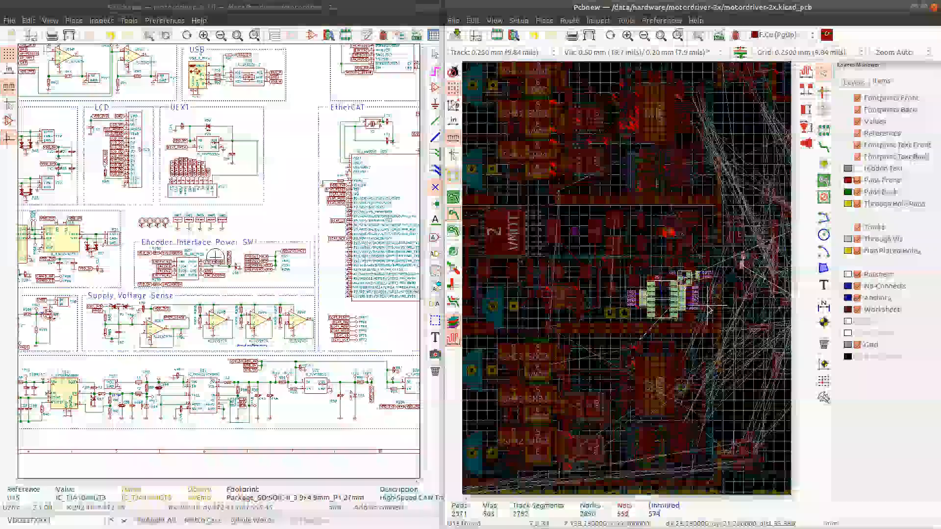
scroll(626, 280, down, 3)
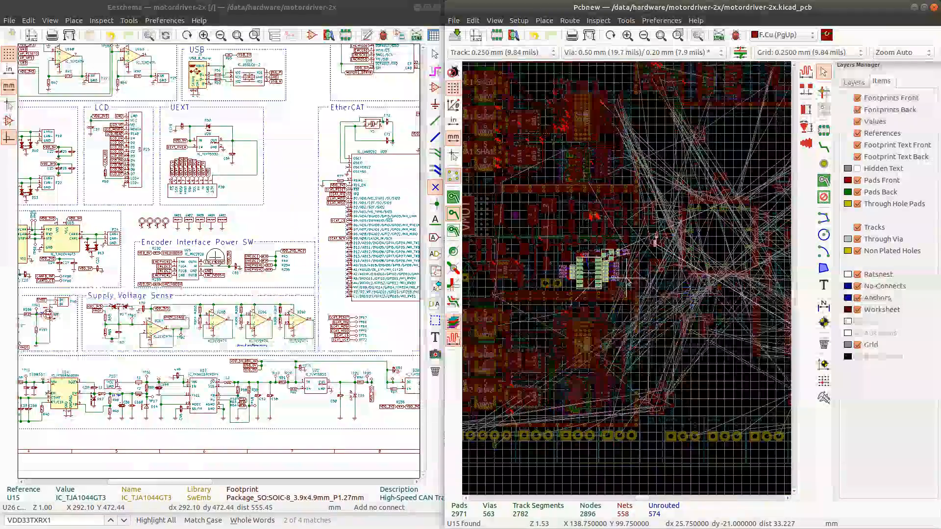
scroll(626, 281, up, 3)
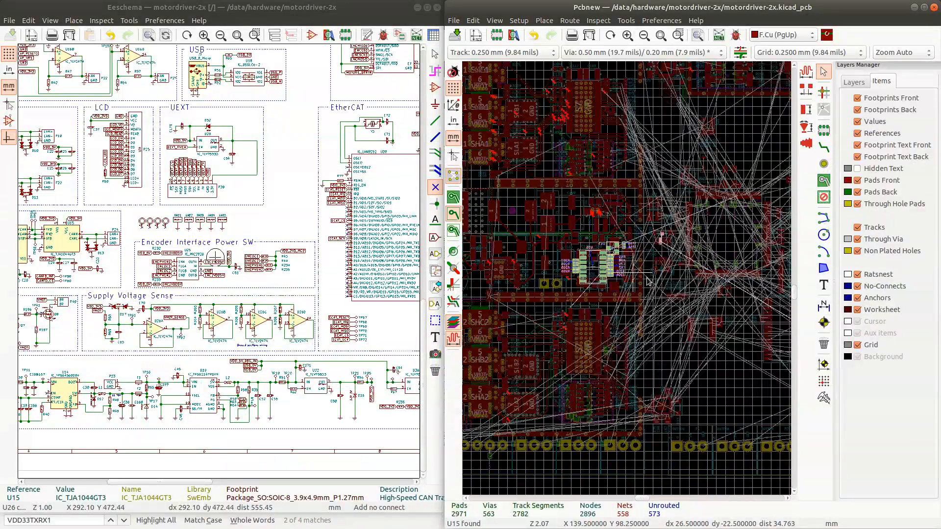
- Select the U29 footprint on the board to locate its symbol in the Overcurrent limit ADJ schematic block
scroll(700, 321, up, 1)
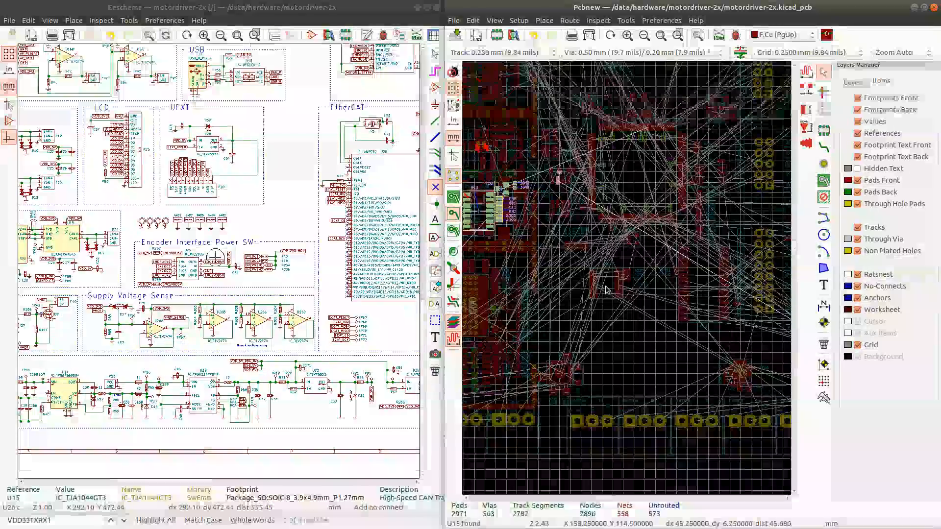
click(617, 281)
click(581, 263)
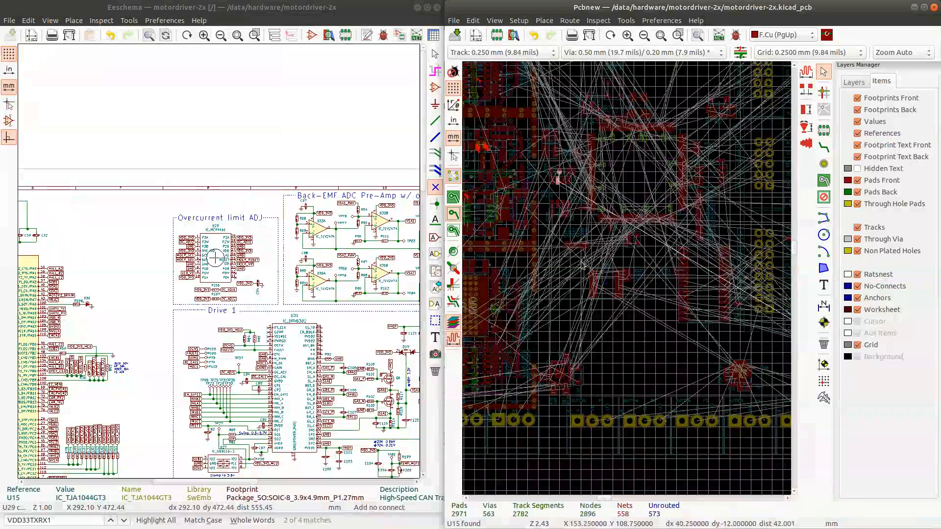
scroll(557, 175, down, 1)
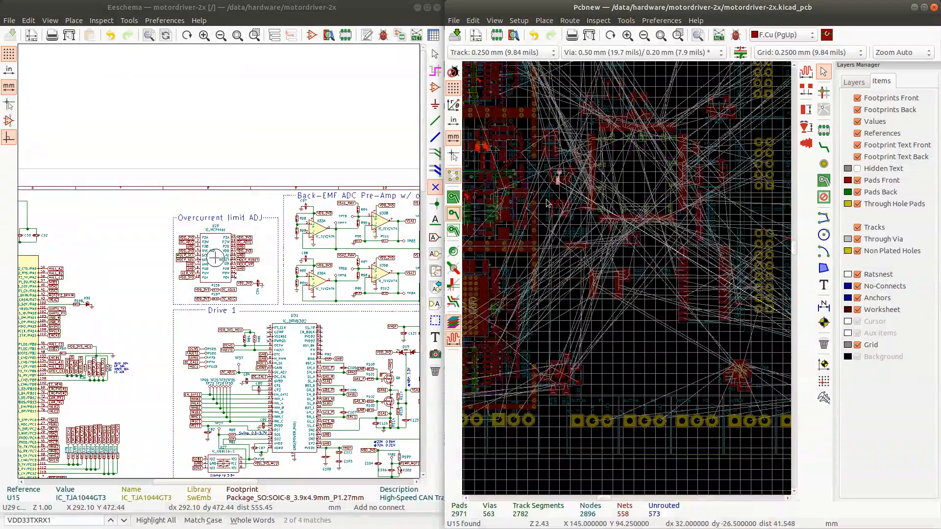
- Select U25 with R43, R44, R232 to R235 and C81, and move the group to the drive section's inner edge
scroll(632, 272, up, 6)
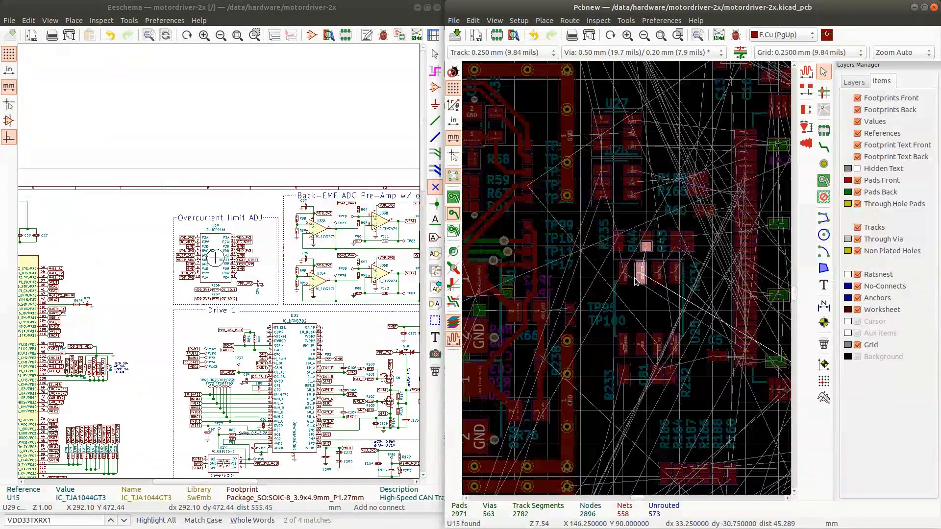
drag(604, 223, 698, 397)
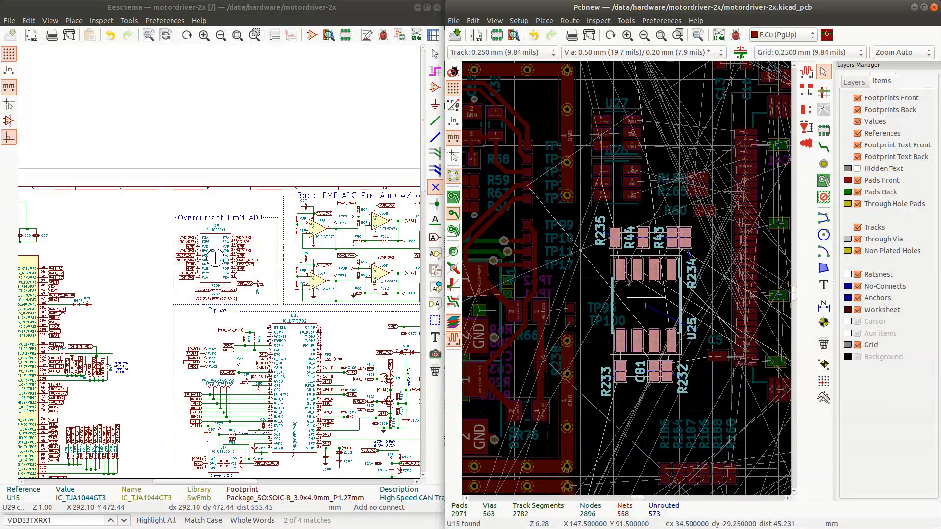
scroll(627, 282, down, 4)
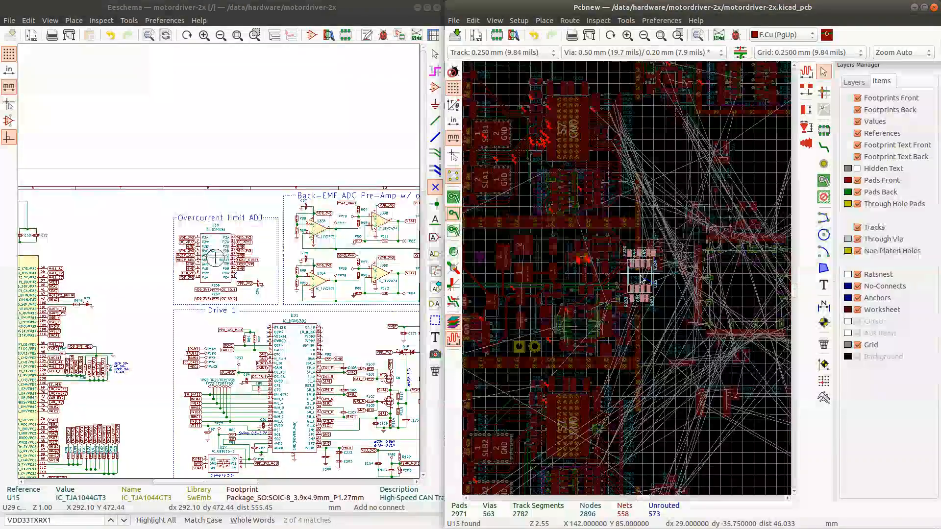
scroll(625, 281, down, 3)
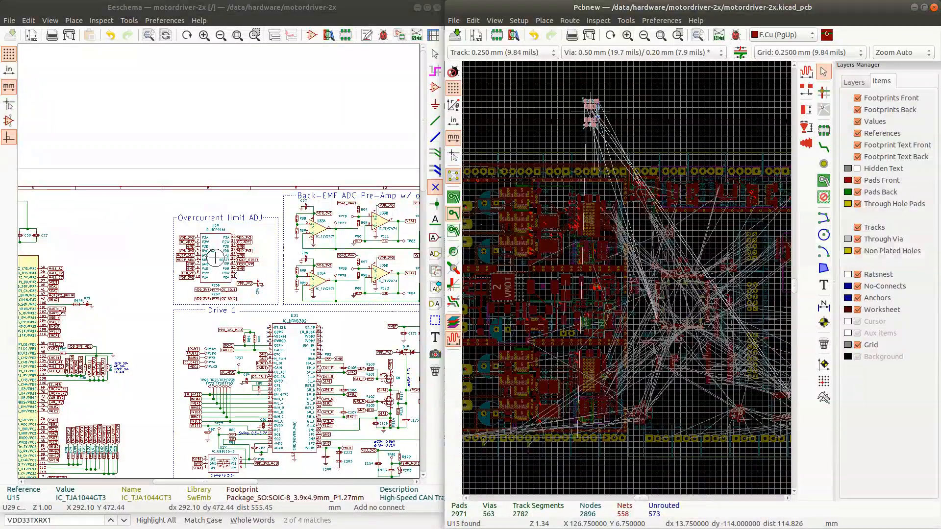
scroll(591, 113, down, 2)
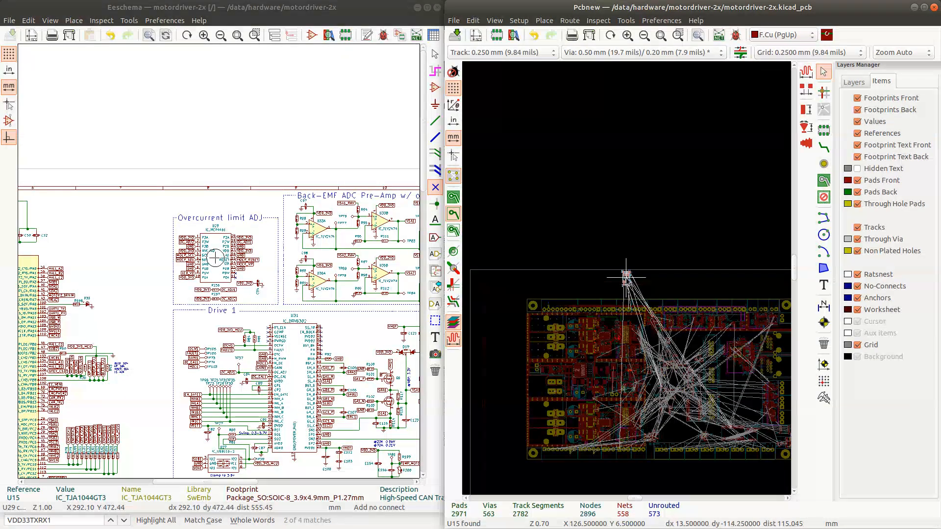
scroll(645, 389, up, 3)
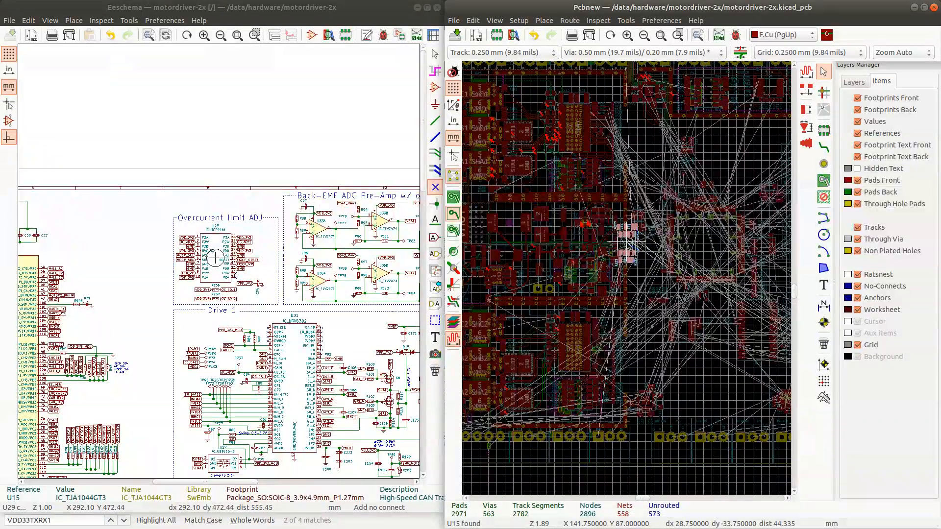
scroll(630, 244, up, 2)
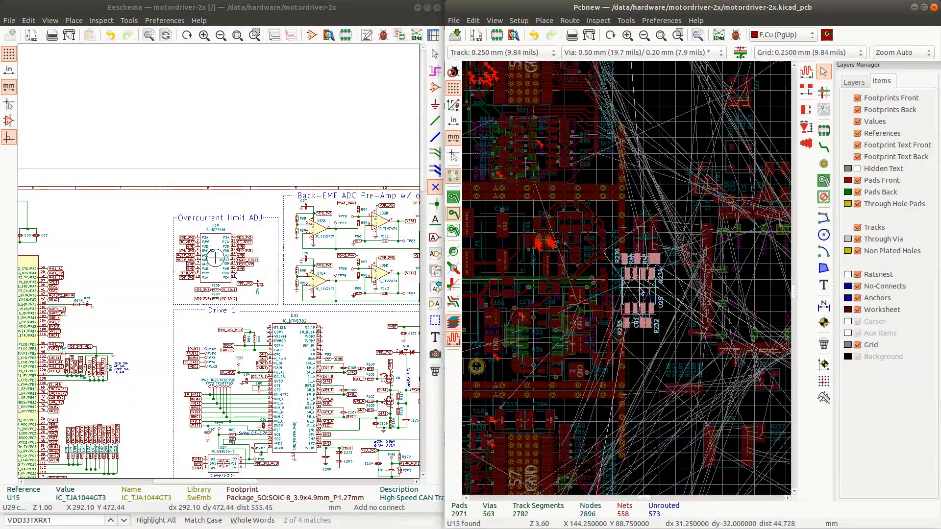
- Flip the U25 group to the back side, rotate it by 90 degrees, and place it over the drive section's inner edge
key(r)
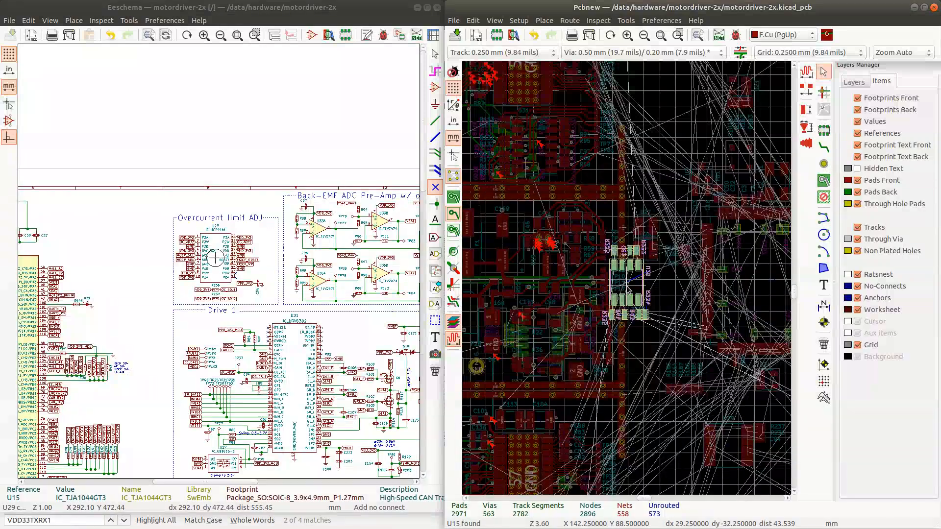
scroll(646, 306, down, 2)
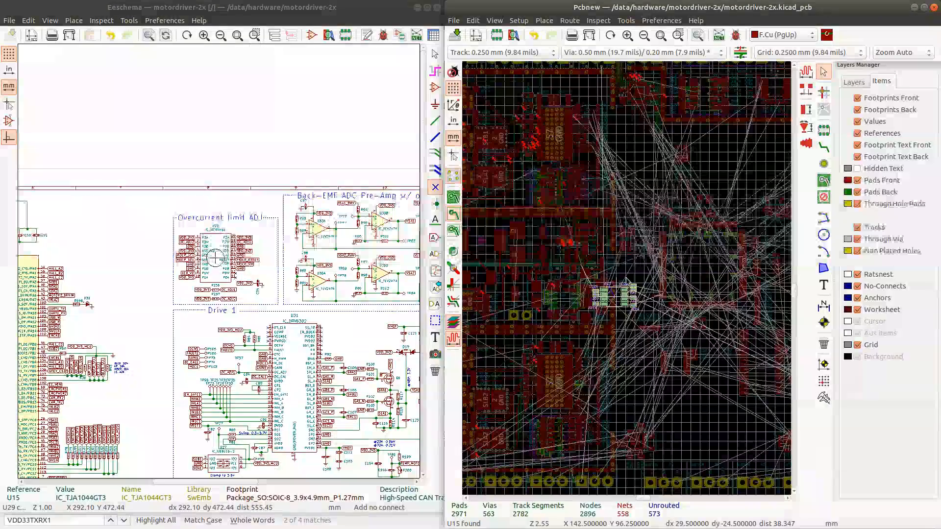
scroll(618, 295, up, 3)
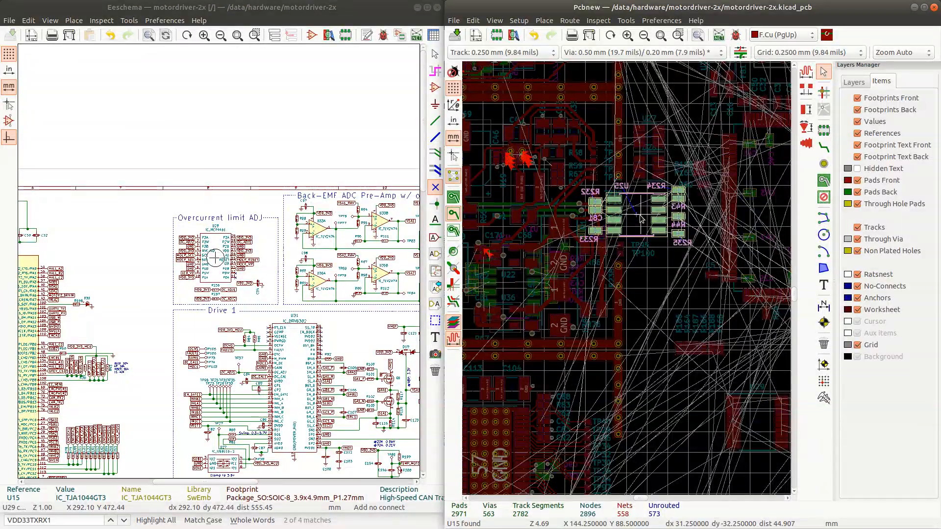
click(641, 219)
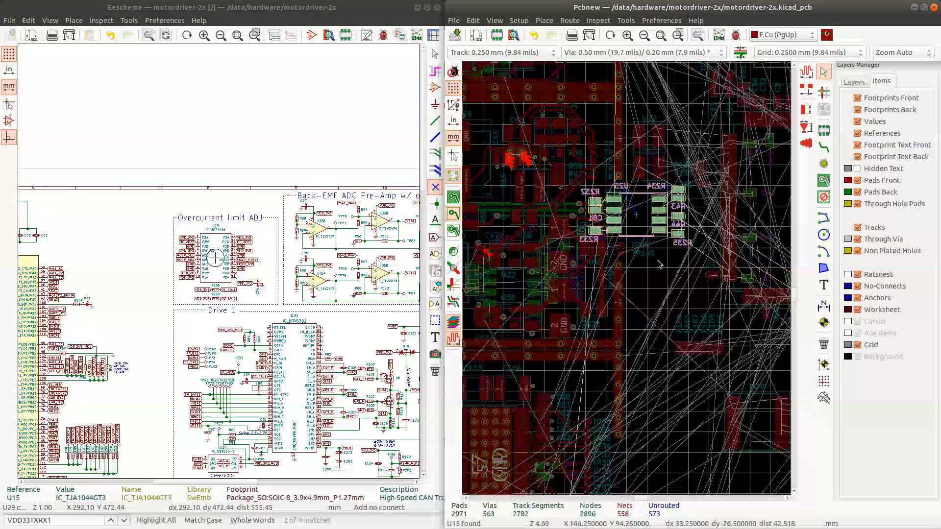
- Select the U5 (IC_MCP23S17) footprint on the board to locate its symbol in the GPIO schematic block
scroll(690, 328, down, 5)
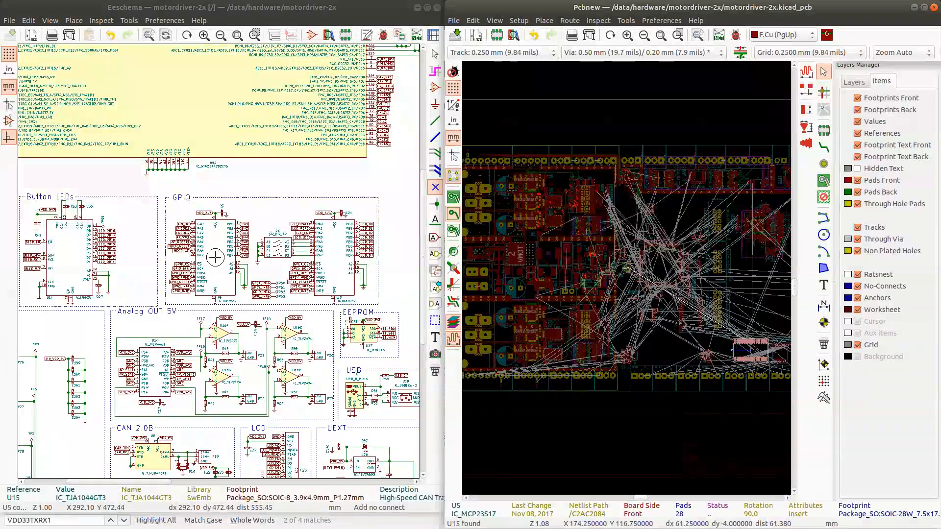
scroll(662, 274, down, 1)
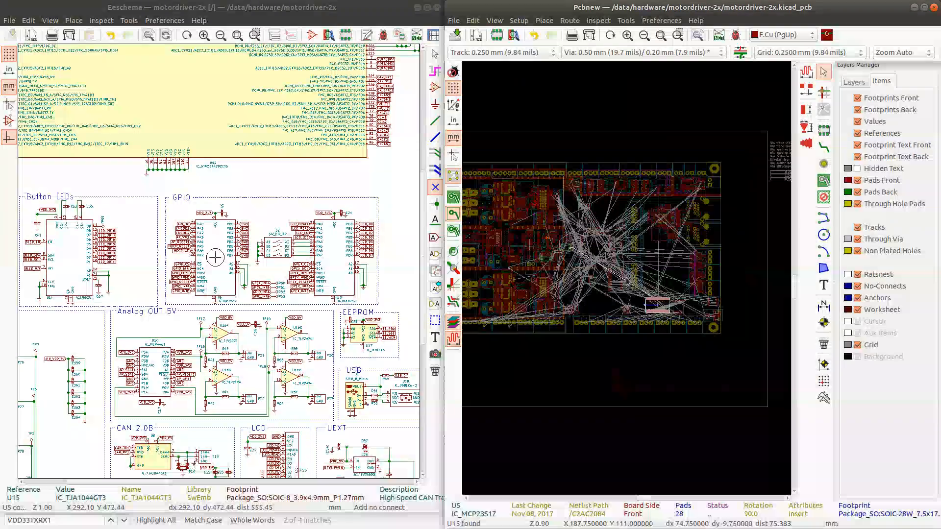
scroll(627, 279, up, 4)
- Select connector P25 together with the adjacent wide SOIC chip, and move the group toward the board's right edge
click(670, 259)
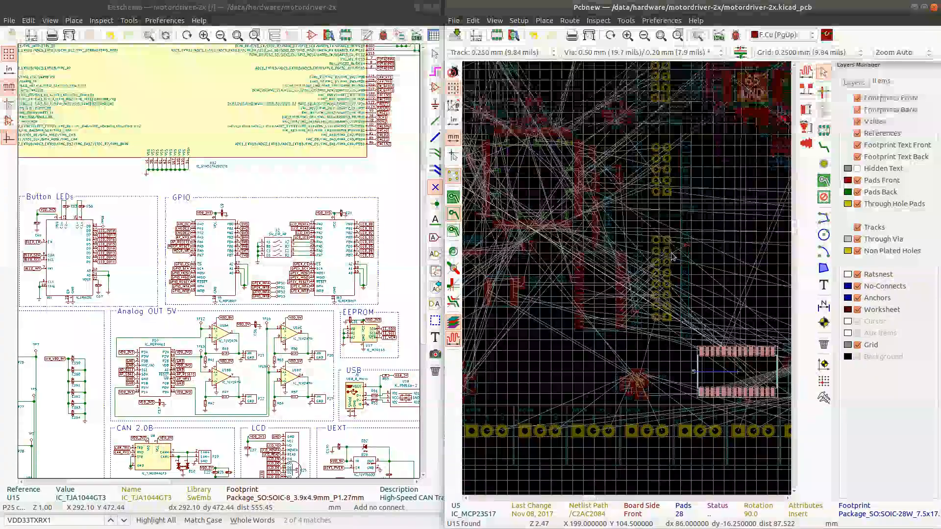
click(602, 280)
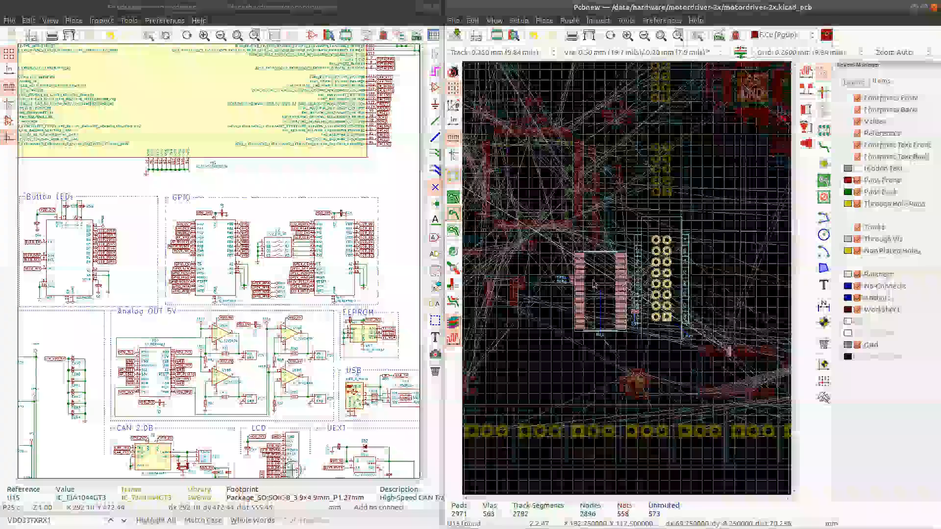
drag(642, 245, 691, 230)
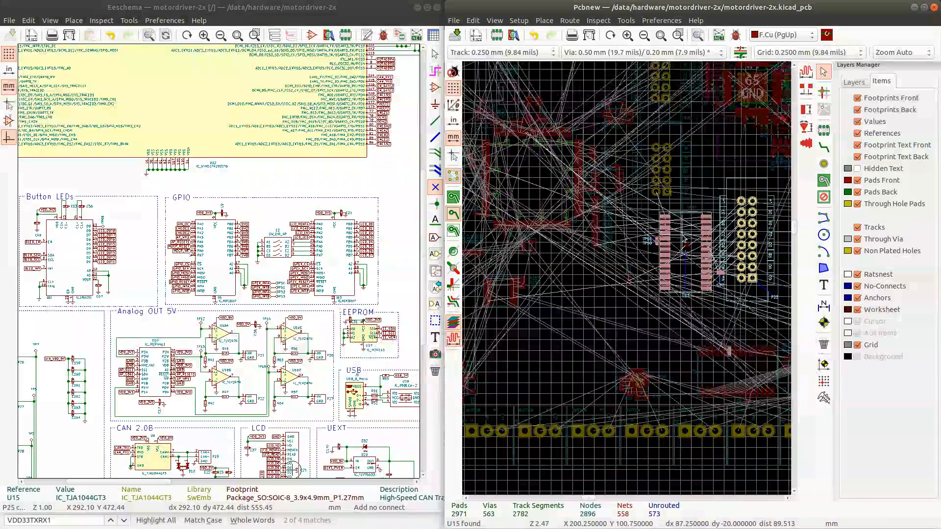
scroll(684, 246, down, 1)
scroll(628, 285, down, 2)
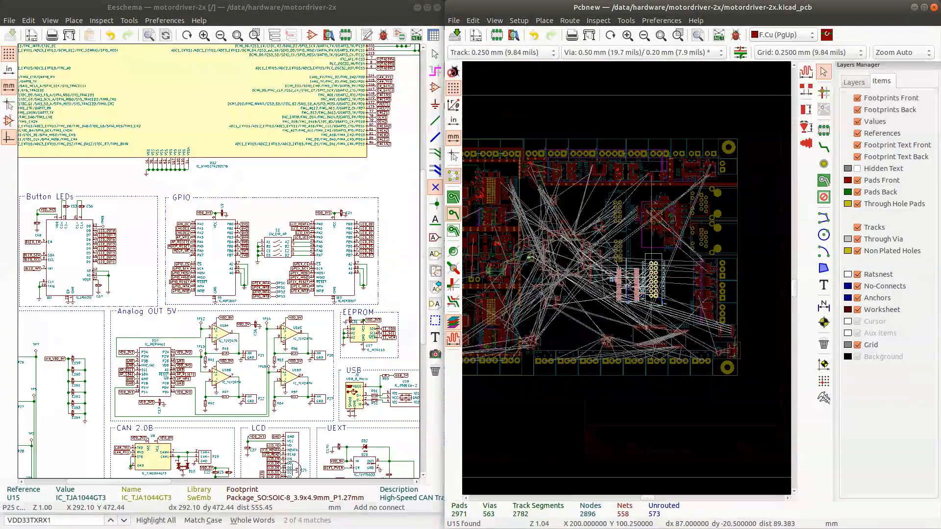
scroll(611, 279, up, 1)
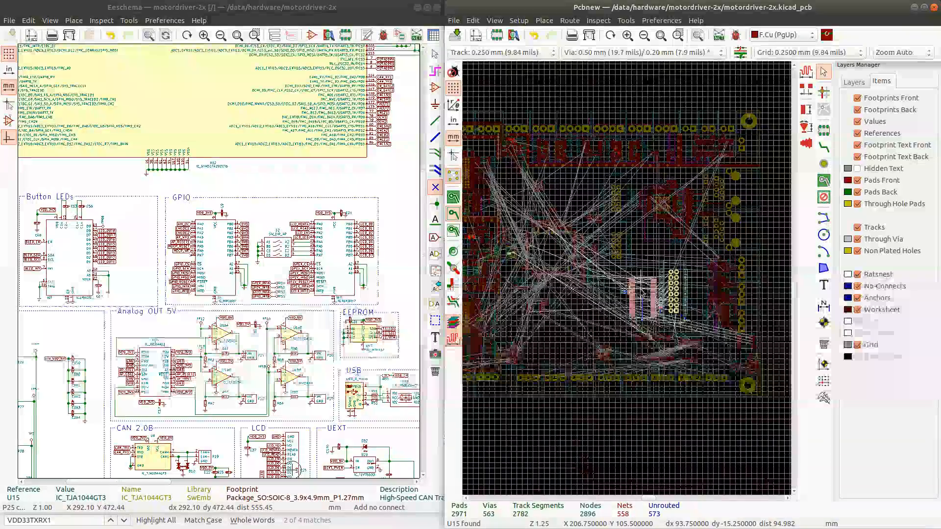
mouse_move(648, 290)
mouse_down()
mouse_move(668, 285)
mouse_move(652, 283)
mouse_up()
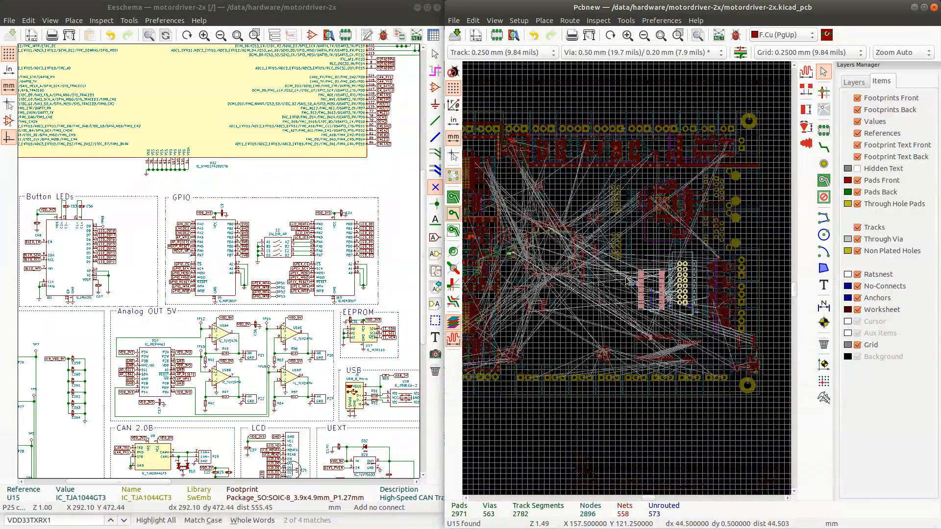
- Select U29's LCD_VO pad on the board to locate its symbol in the Overcurrent limit ADJ schematic block
scroll(628, 279, up, 8)
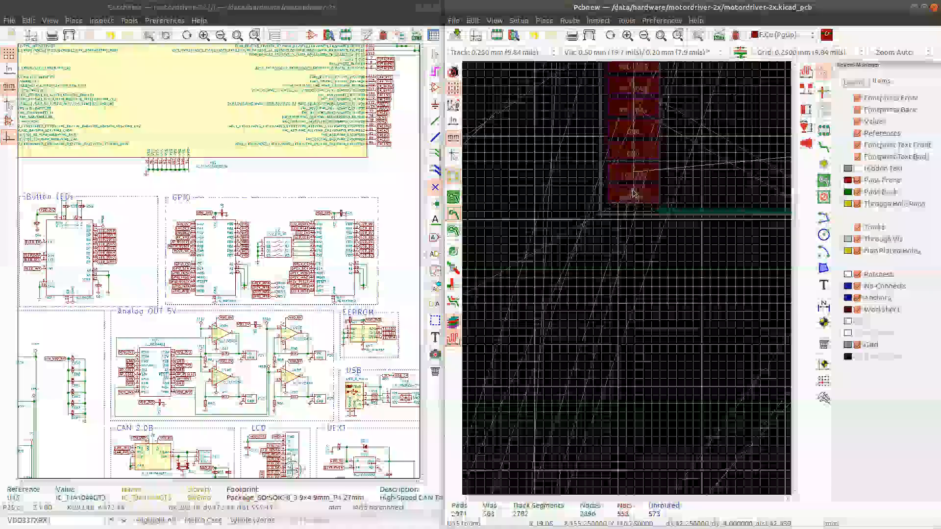
click(635, 175)
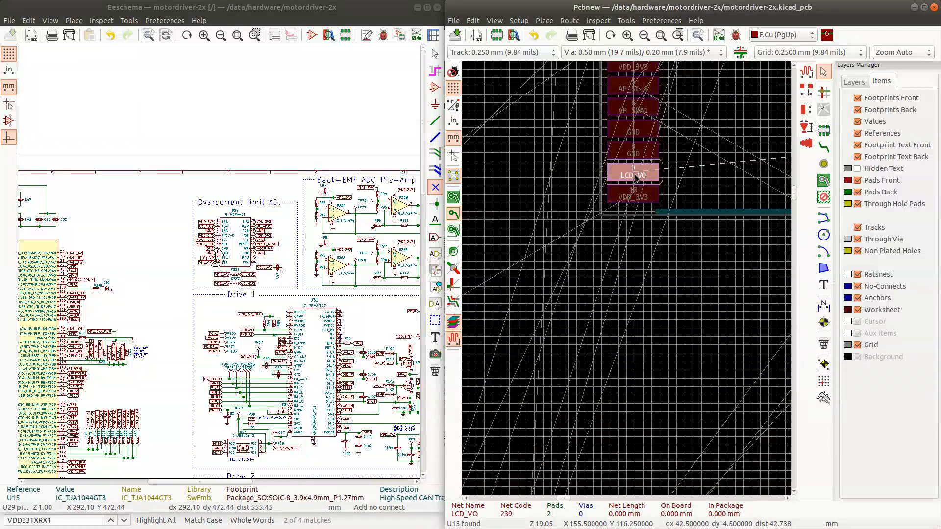
scroll(634, 175, down, 5)
scroll(727, 282, down, 1)
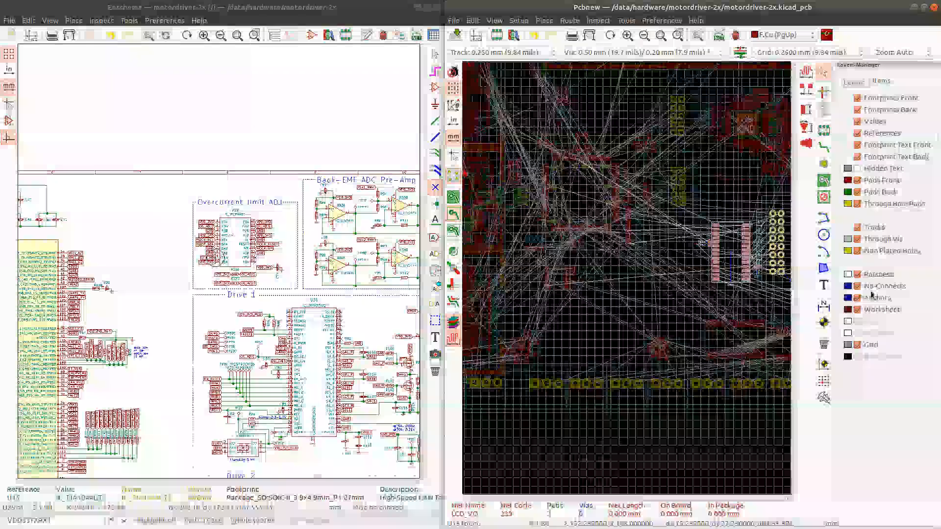
scroll(215, 256, down, 3)
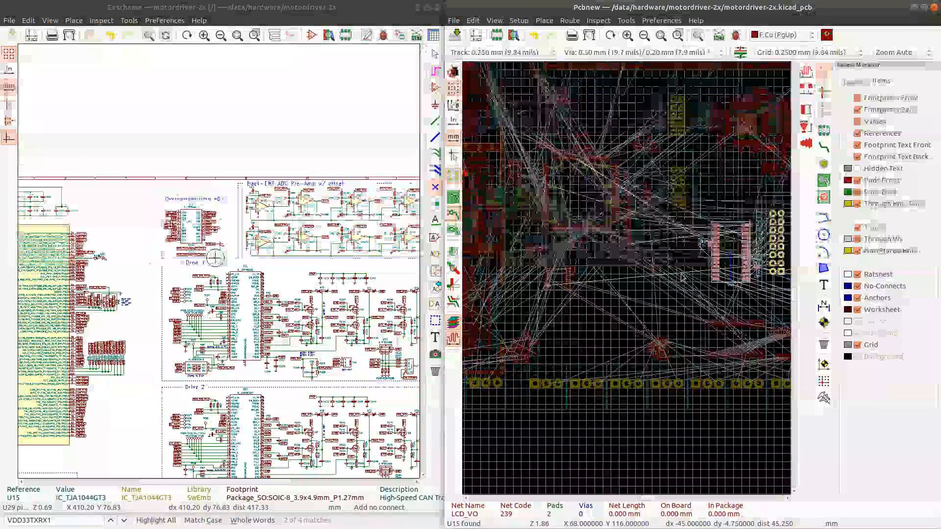
- Select the U13 (IC_MCP23S17) footprint and examine its signals in the GPIO schematic block and its ratsnest on the board
click(731, 242)
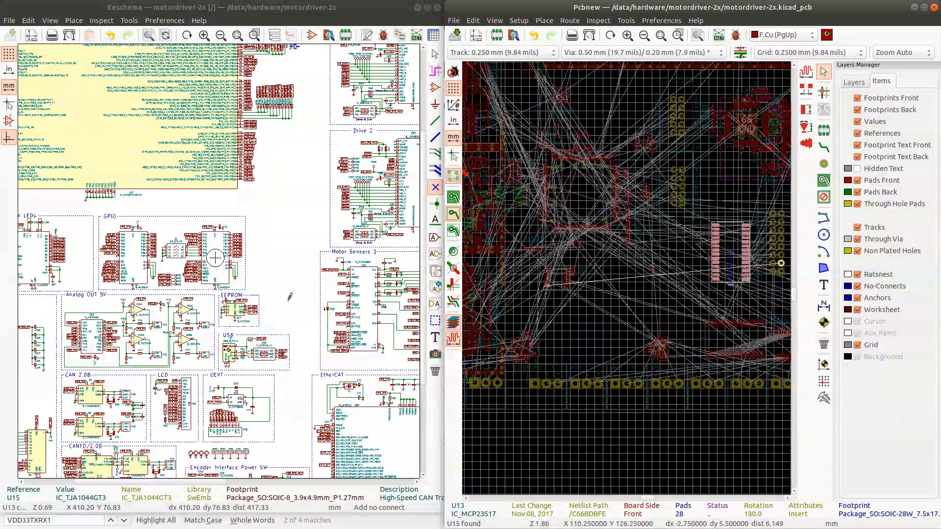
scroll(216, 256, up, 4)
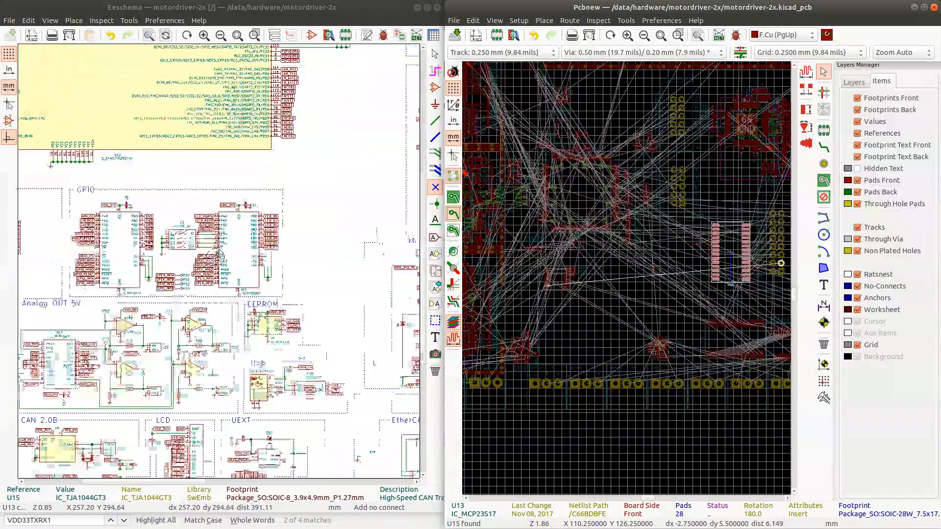
scroll(216, 256, up, 3)
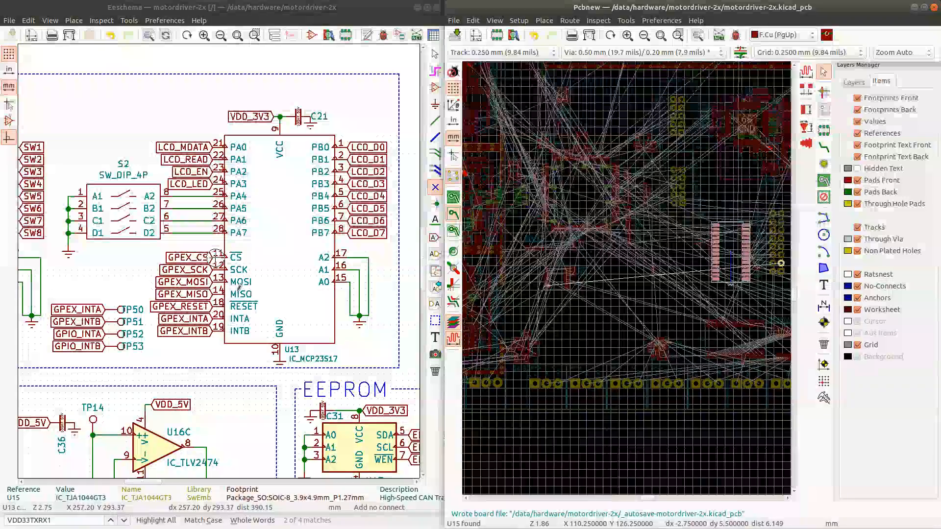
scroll(539, 281, down, 3)
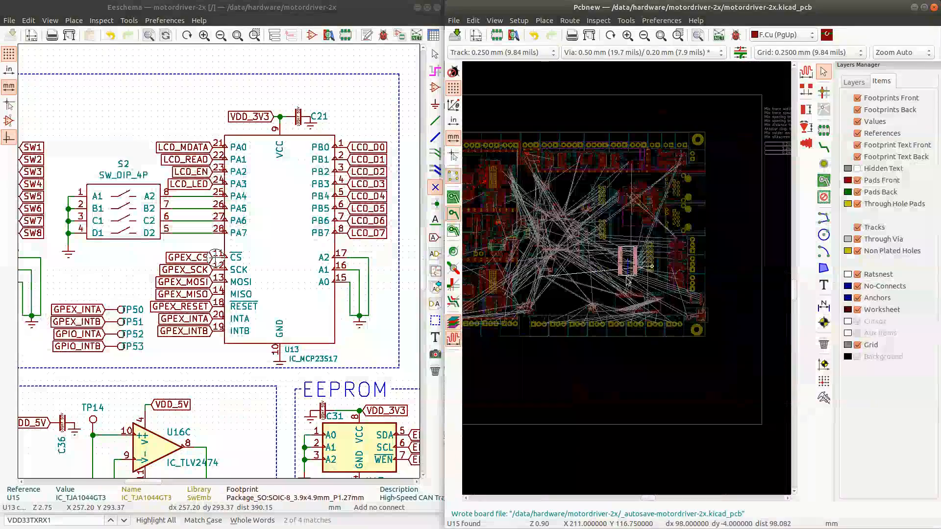
scroll(645, 282, up, 3)
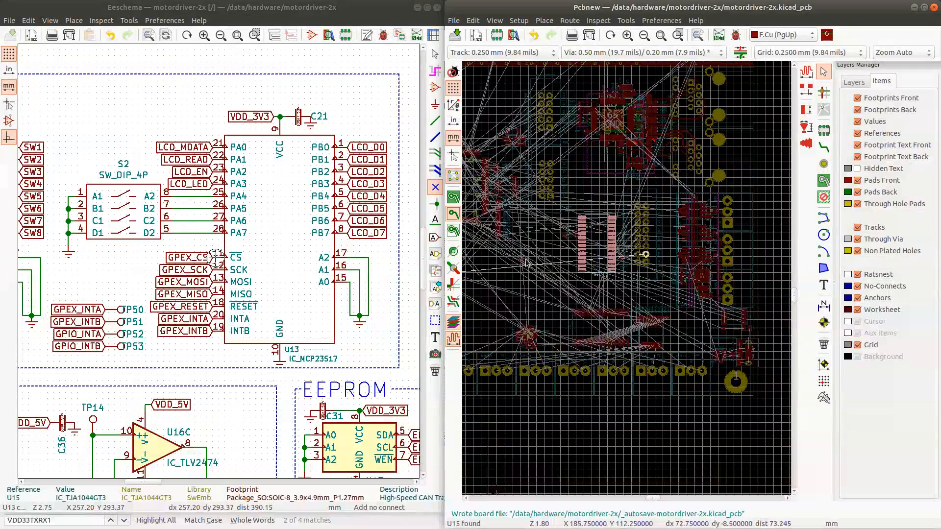
scroll(526, 263, down, 1)
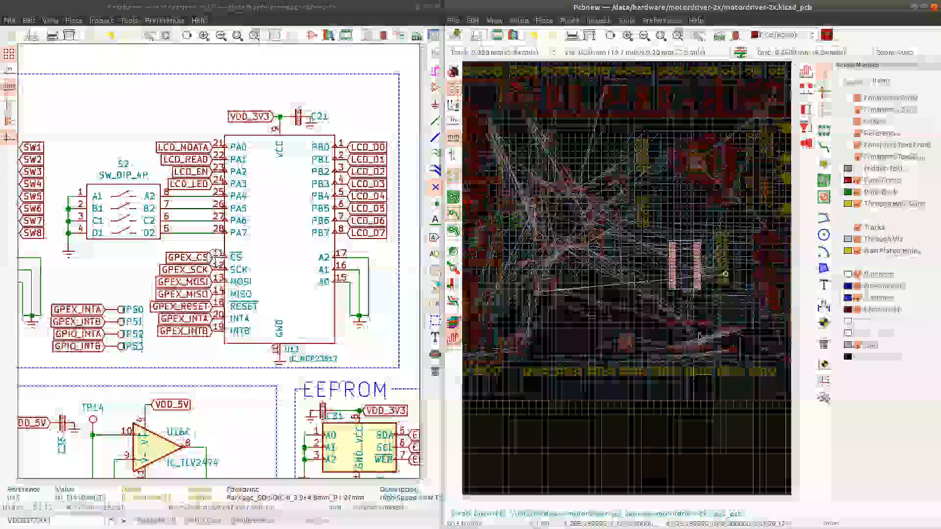
- Select U29 with R236, R237 and C94, and move the group toward the drive section's inner edge
click(546, 287)
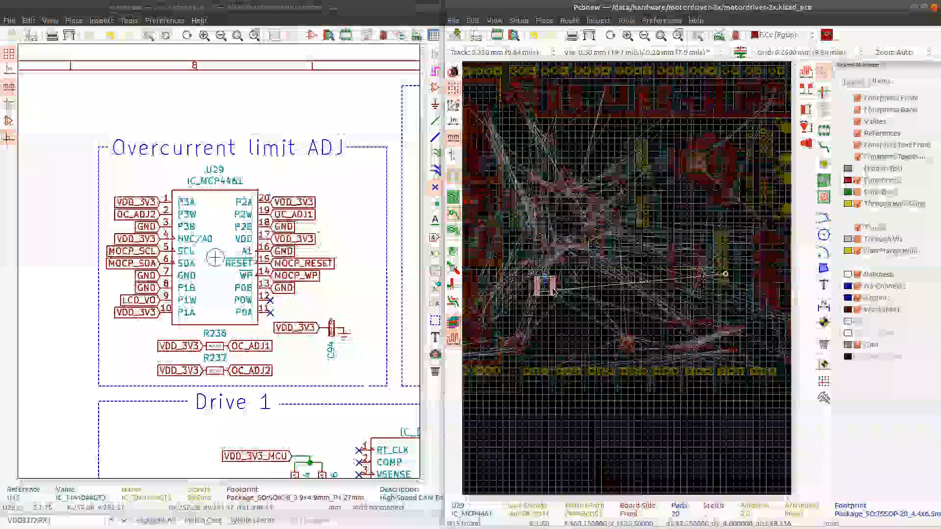
shift+drag(527, 268, 573, 309)
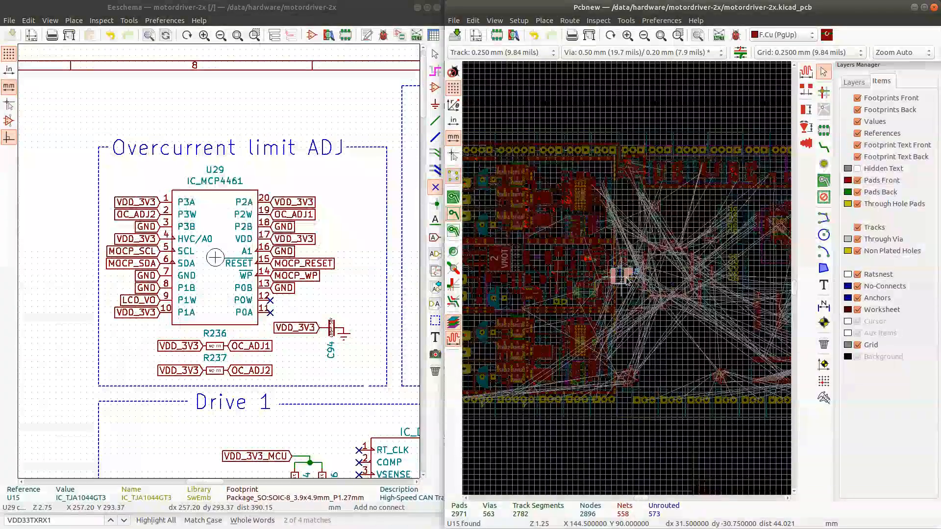
scroll(630, 279, up, 4)
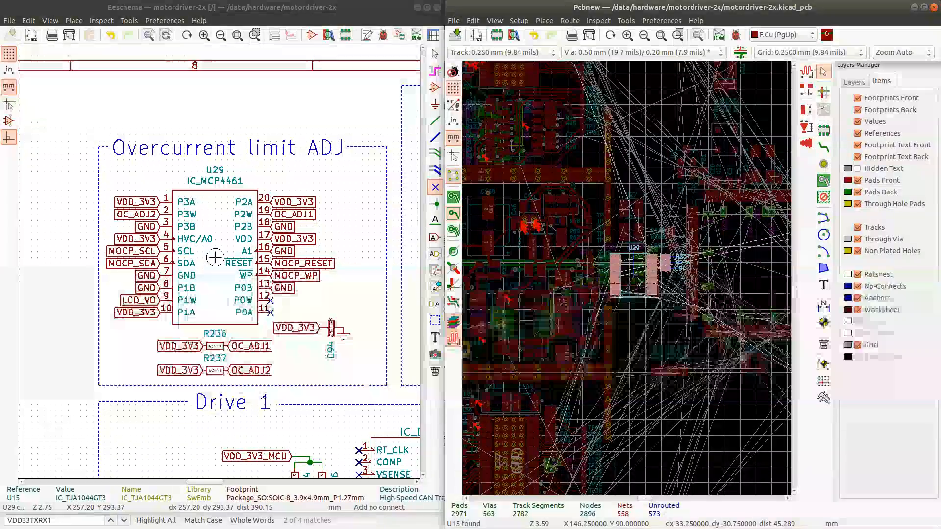
scroll(635, 281, down, 1)
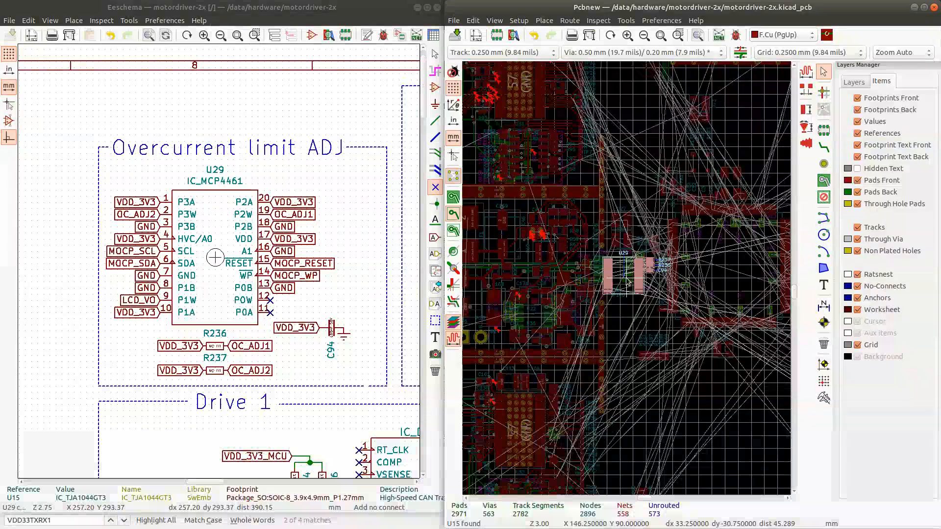
- Rotate the U29 group by 90 degrees and place it just outside the drive section's inner edge, beside the microcontroller
key(r)
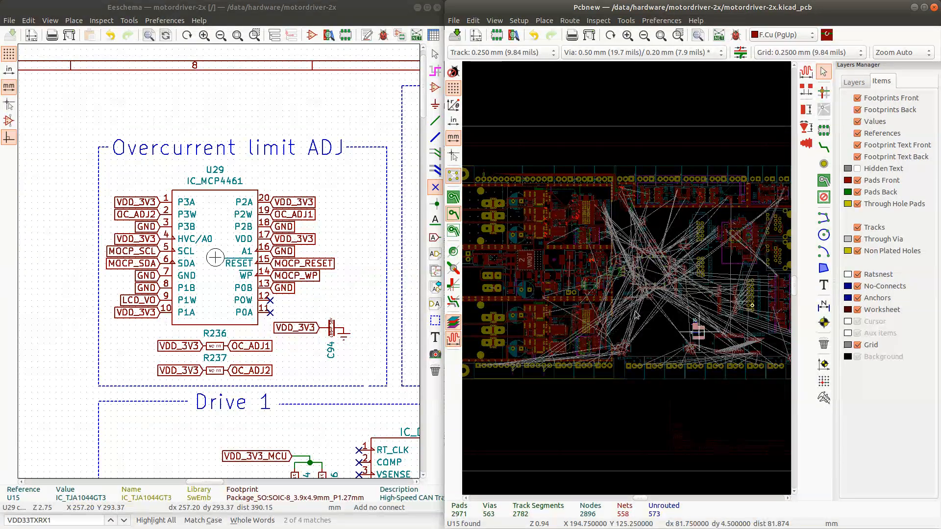
scroll(624, 291, up, 1)
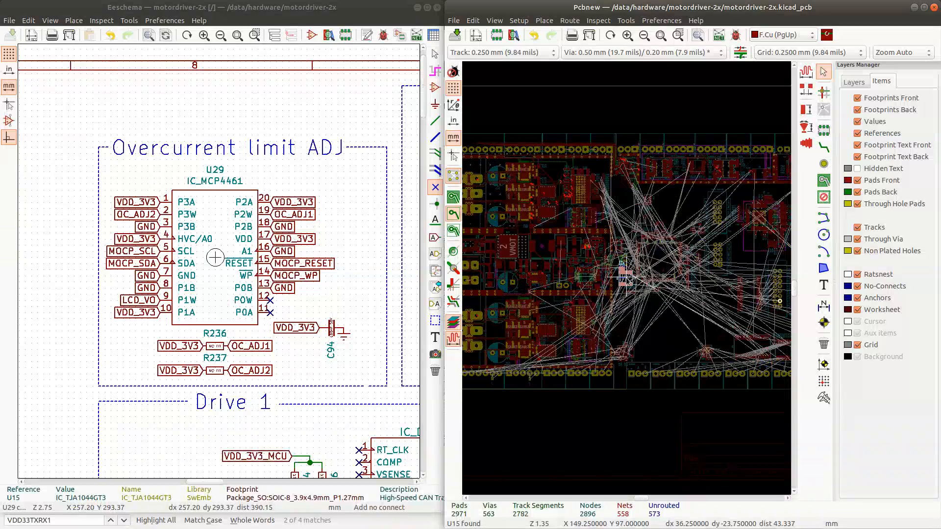
scroll(627, 279, up, 3)
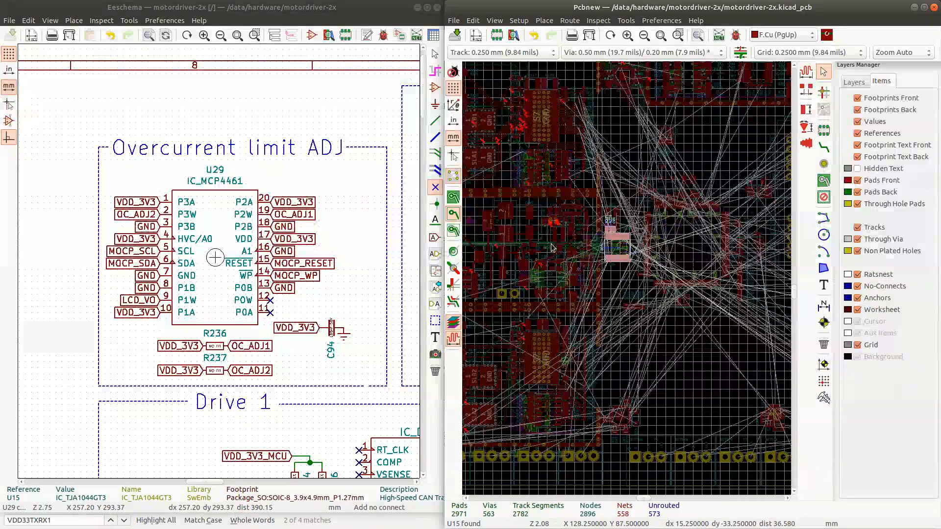
scroll(589, 236, up, 2)
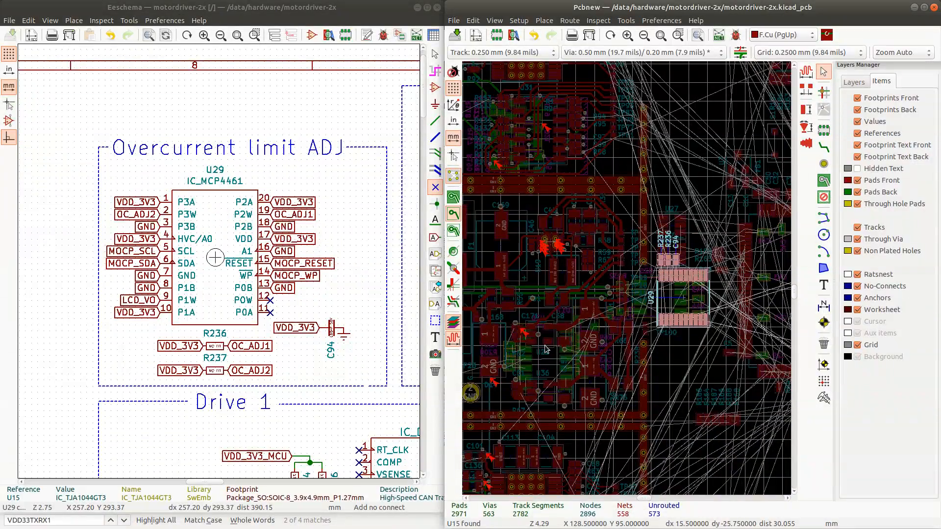
scroll(683, 290, down, 1)
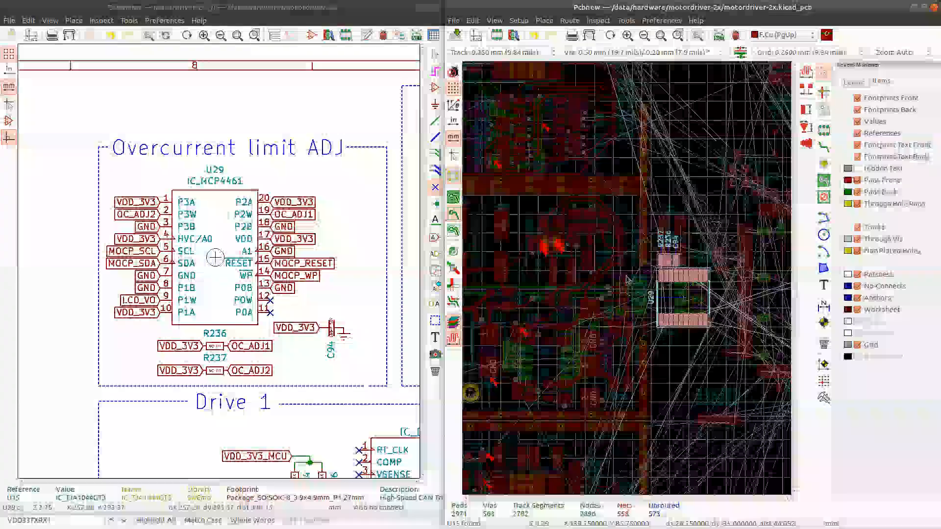
scroll(682, 289, down, 2)
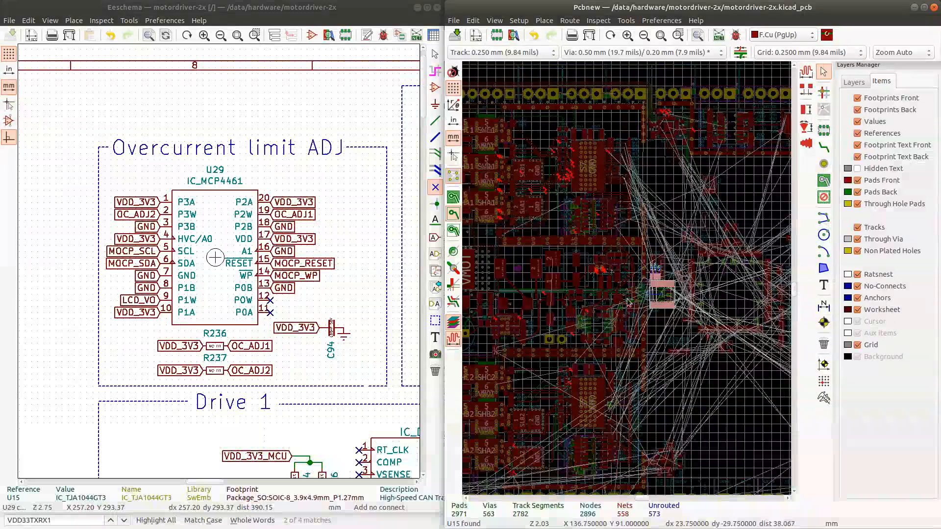
- Select U27 together with the matching six-pad footprint and move the pair away from the U29 group
click(657, 261)
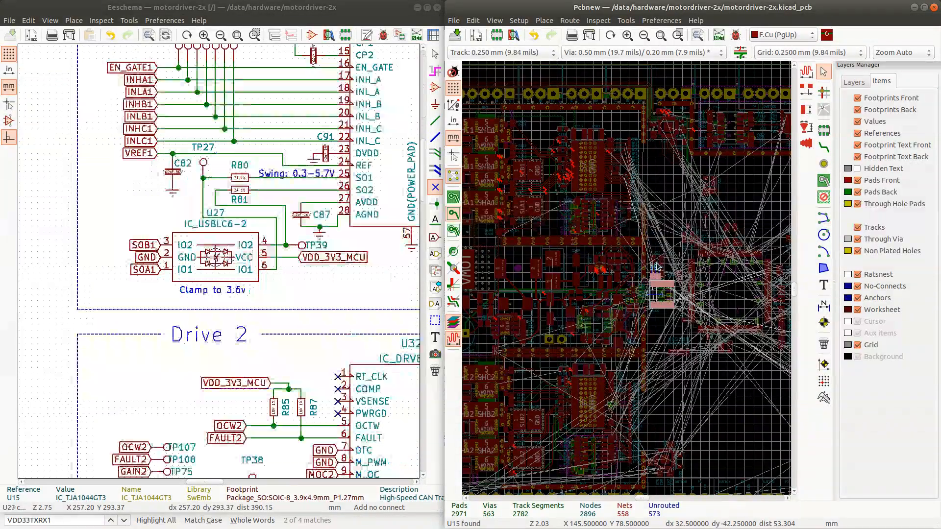
scroll(649, 267, up, 6)
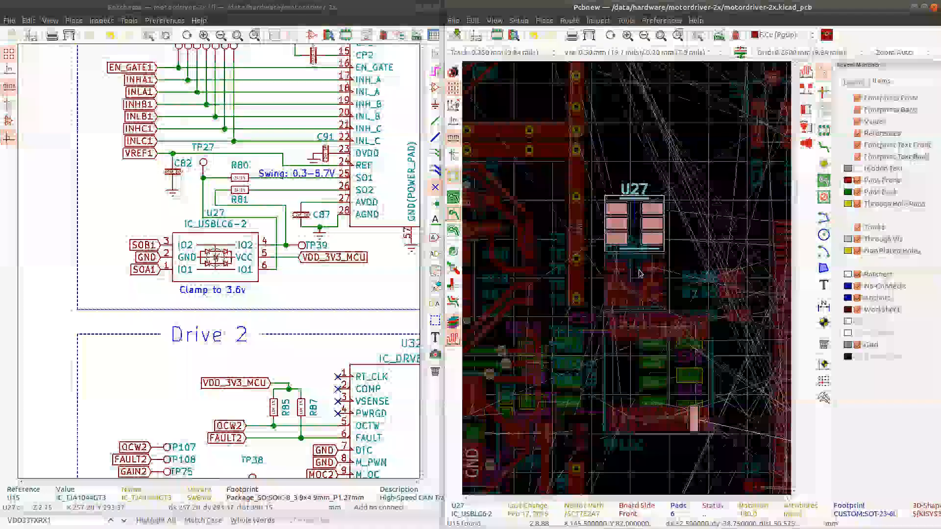
key(ctrl+d)
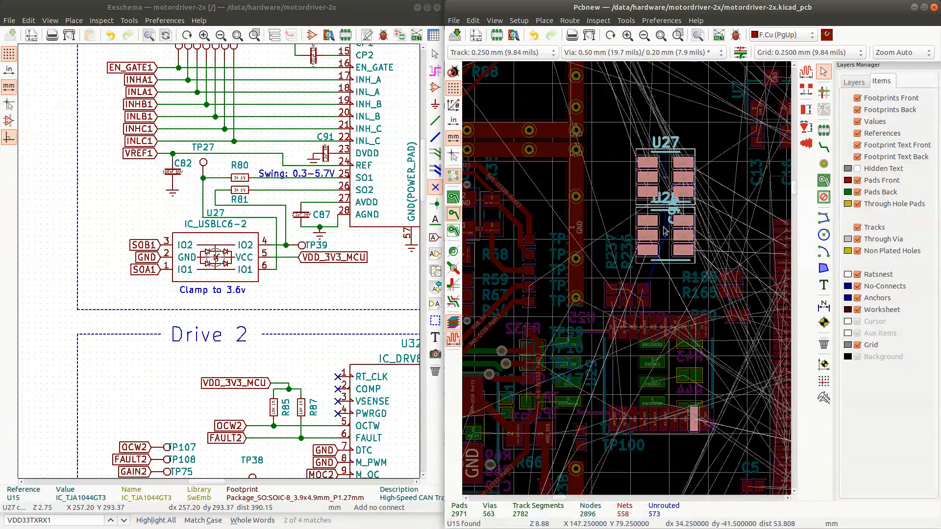
- Fine-tune the position of the U27 pair between the drive section's inner edge and the microcontroller, above the U29 group
scroll(664, 230, down, 5)
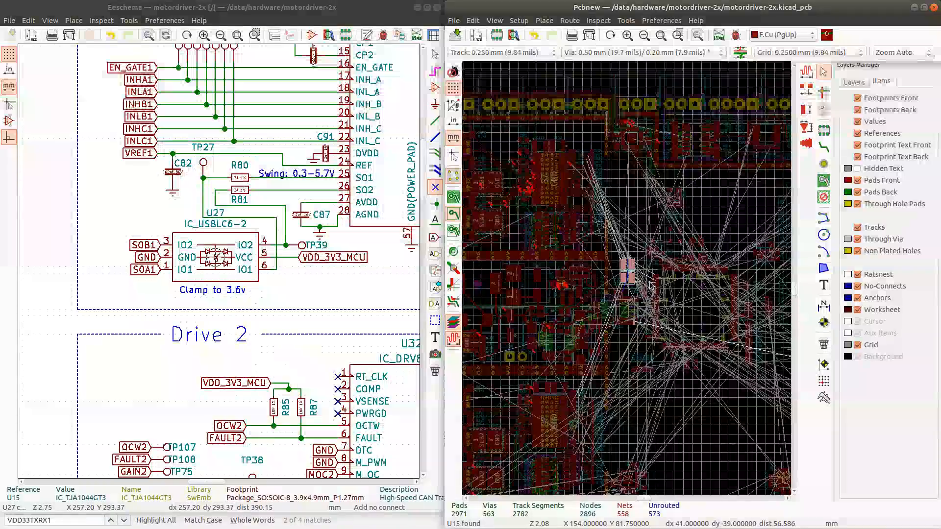
scroll(620, 289, up, 2)
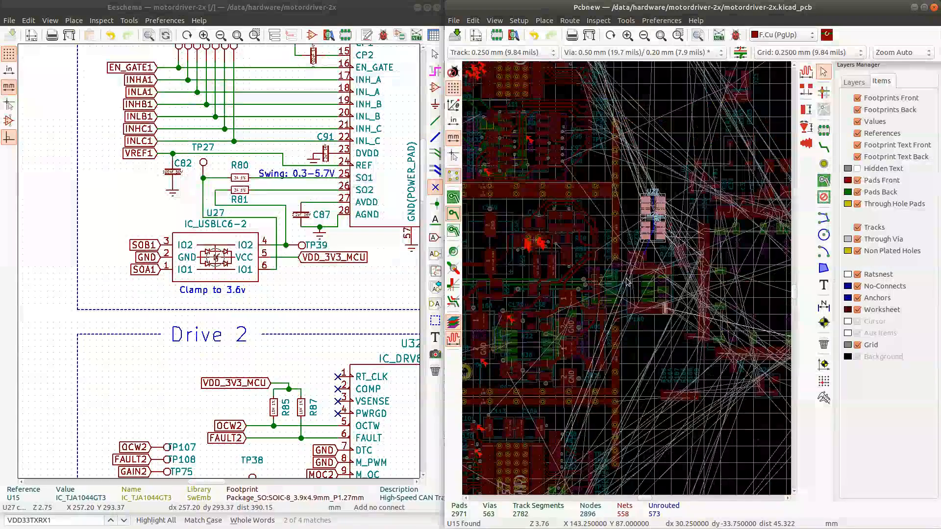
scroll(630, 289, up, 2)
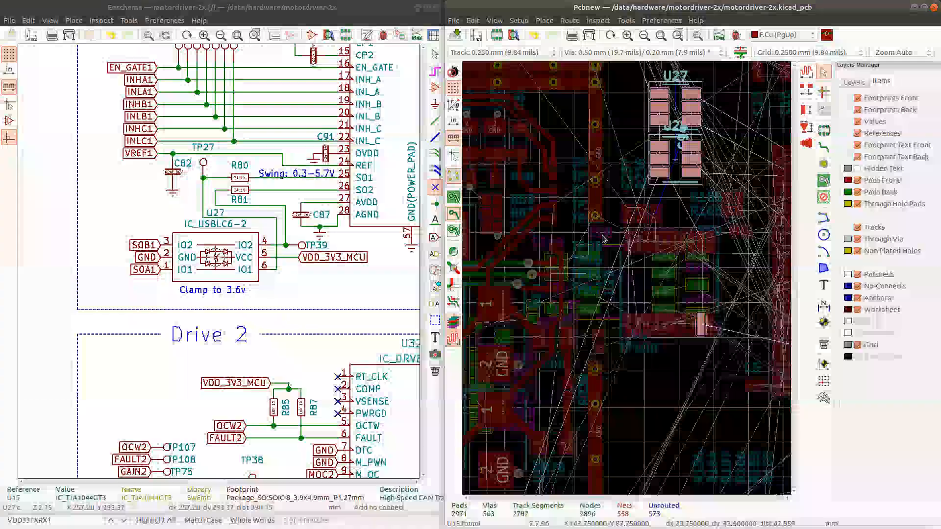
scroll(681, 147, down, 3)
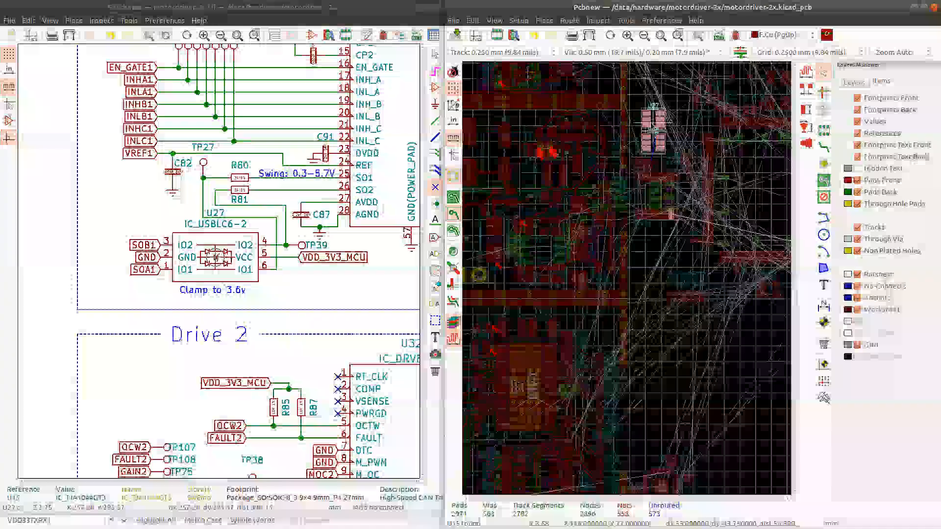
drag(661, 124, 651, 130)
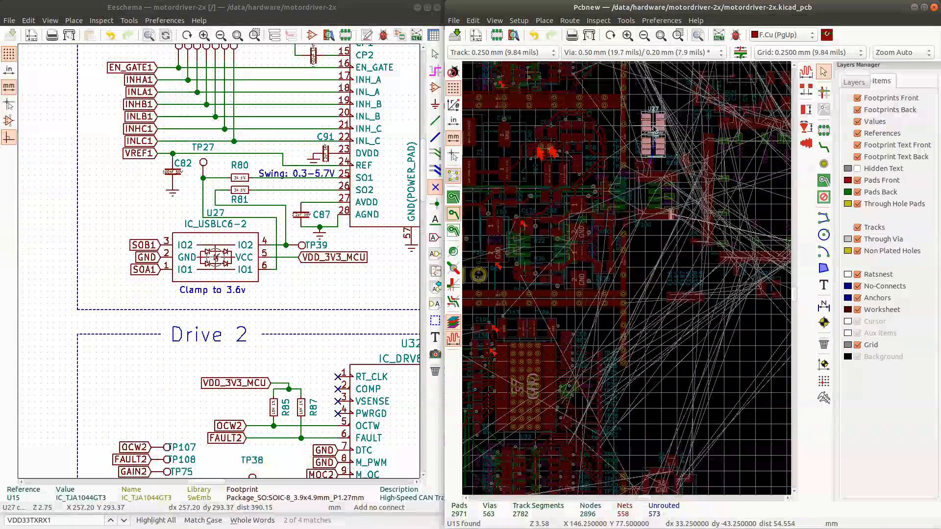
drag(651, 130, 661, 128)
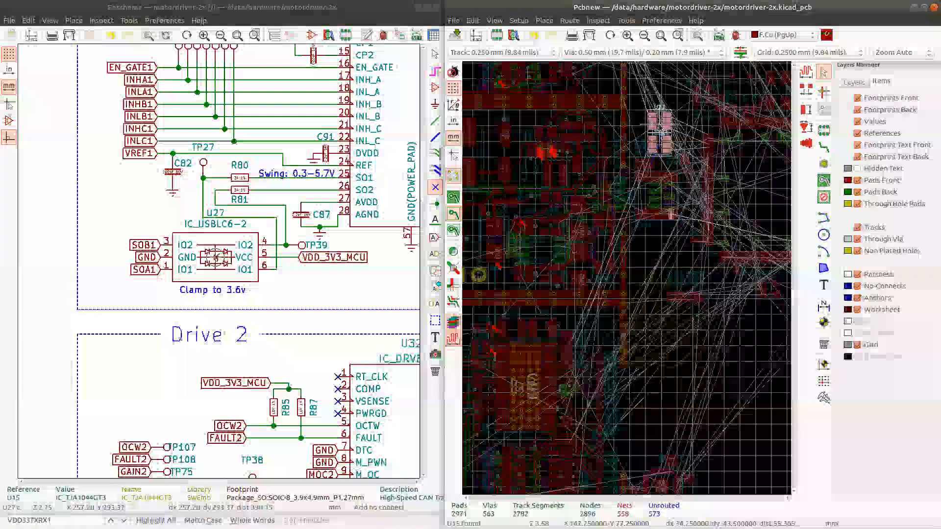
drag(663, 130, 659, 116)
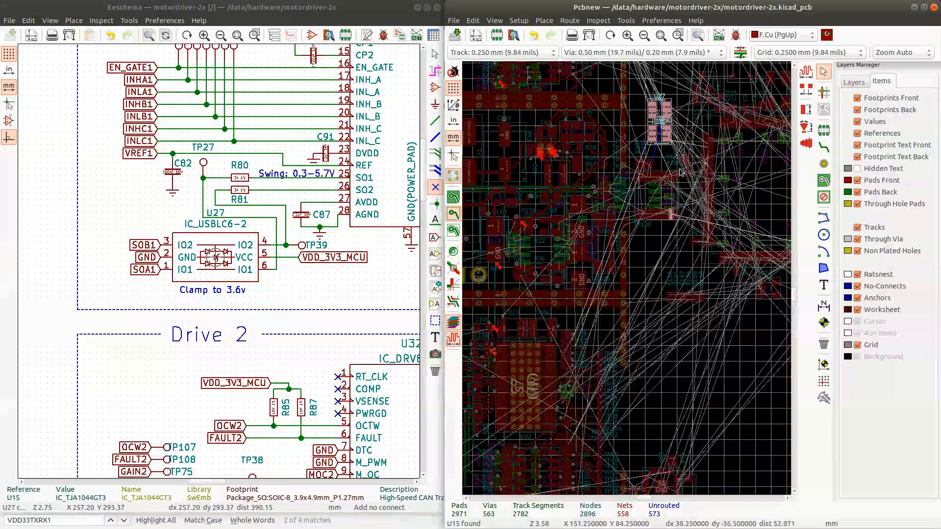
- Select resistor R60 and move it closer to its connected pin 48 on the microcontroller
scroll(690, 168, up, 5)
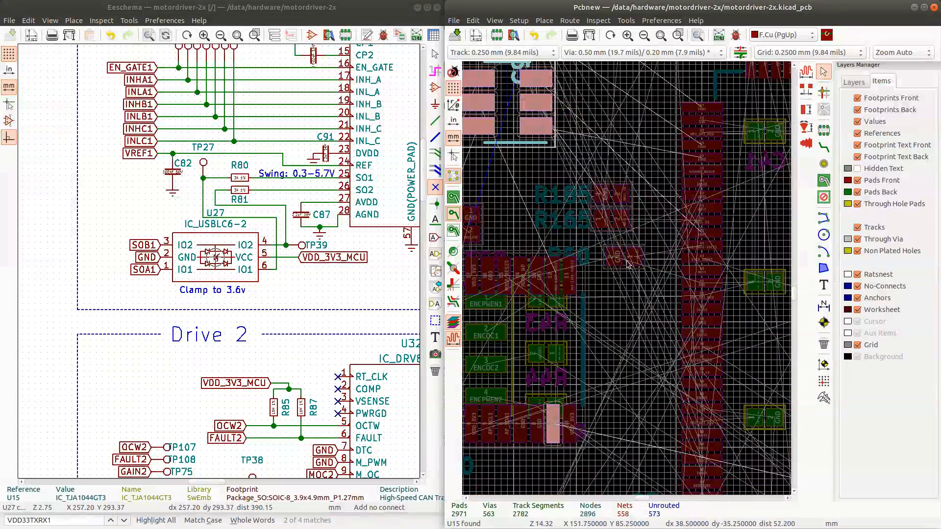
click(626, 262)
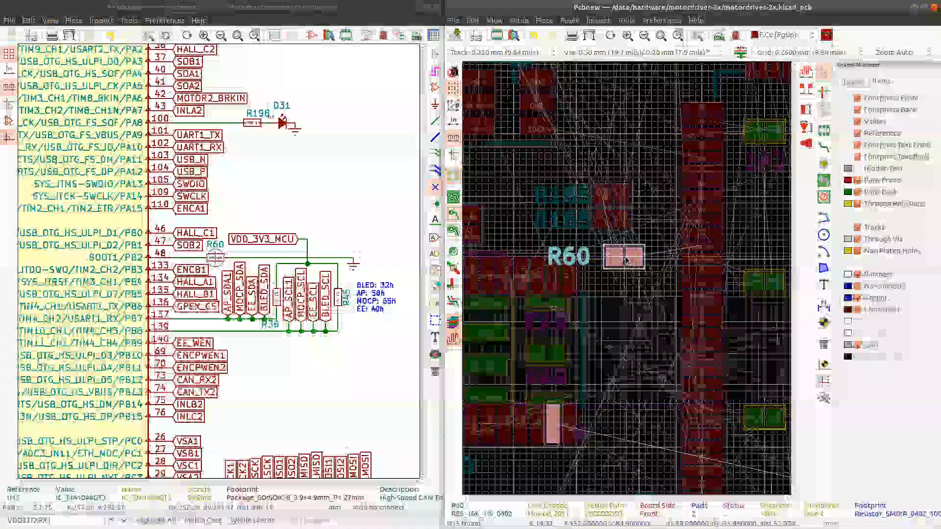
key(m)
scroll(636, 281, up, 3)
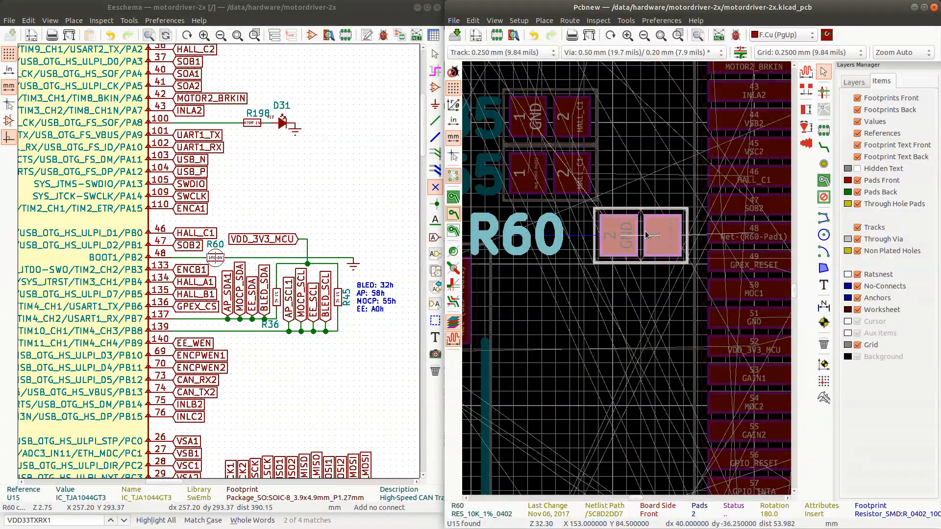
- Select R185 and R165 on the board to locate them in the Hall sensor circuit next to P47
scroll(646, 235, down, 3)
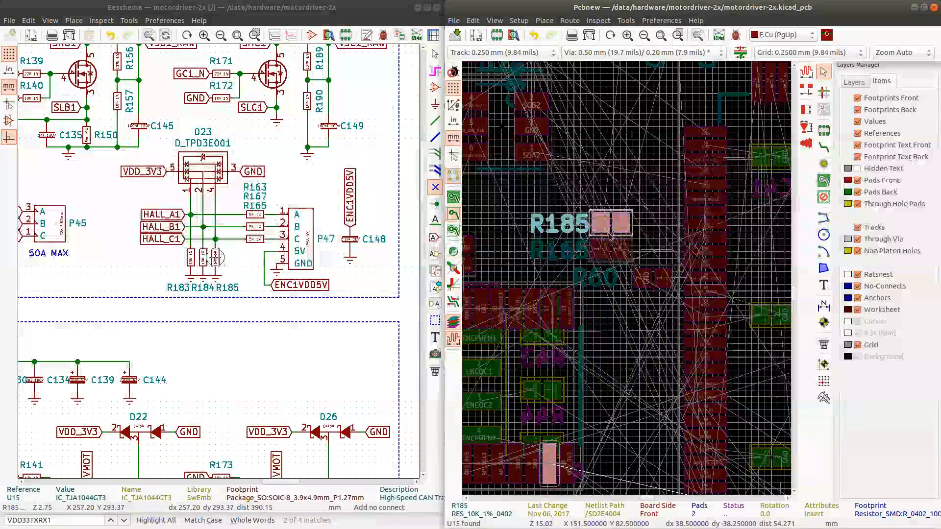
scroll(613, 226, down, 3)
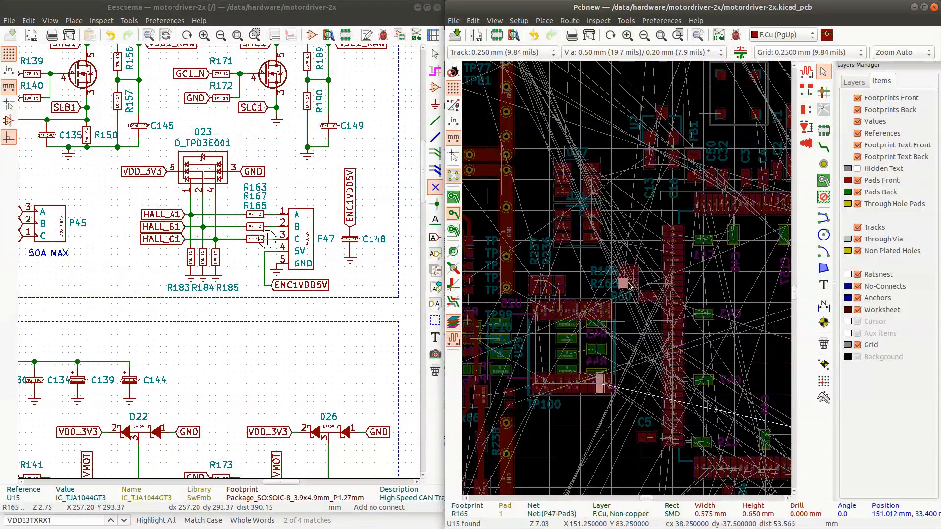
- Cross-probe R165 and R185, highlight their shared HALL_C1 net, and move R165 beside microcontroller pin 46, directly above R60
click(627, 289)
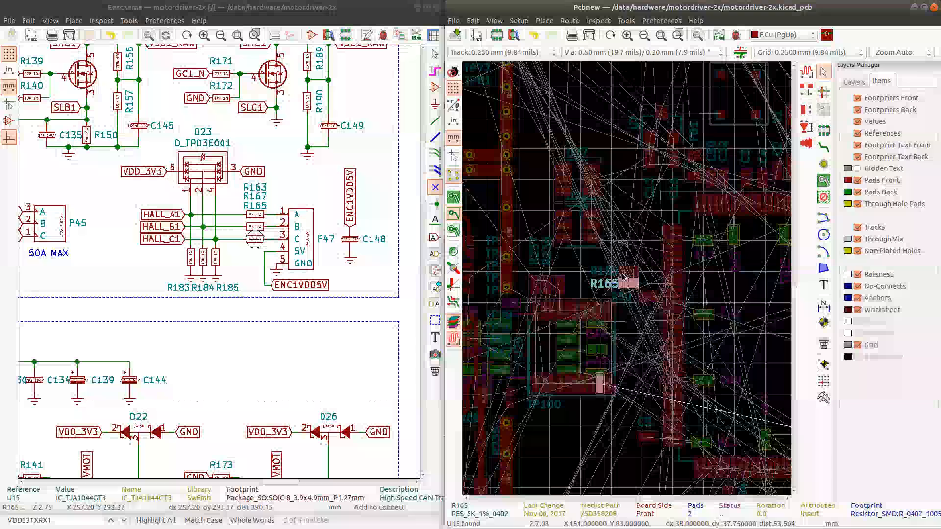
click(628, 273)
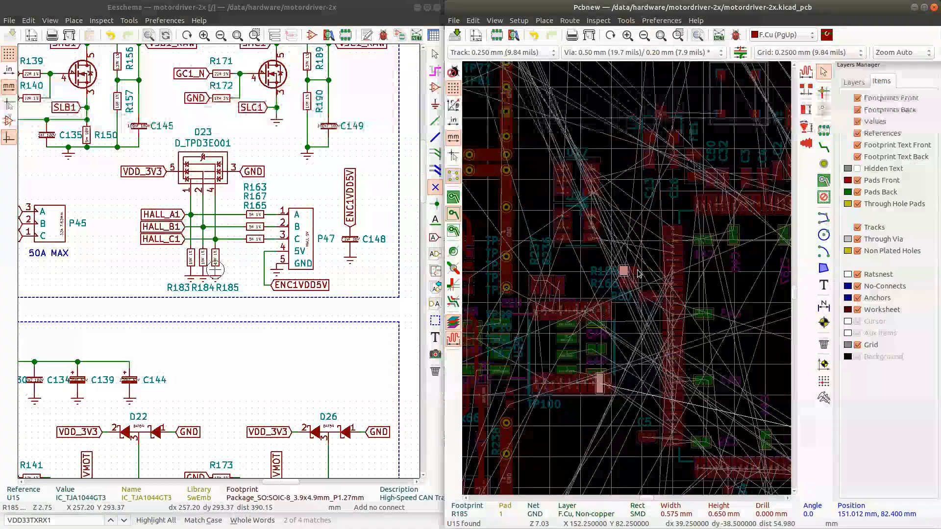
click(636, 286)
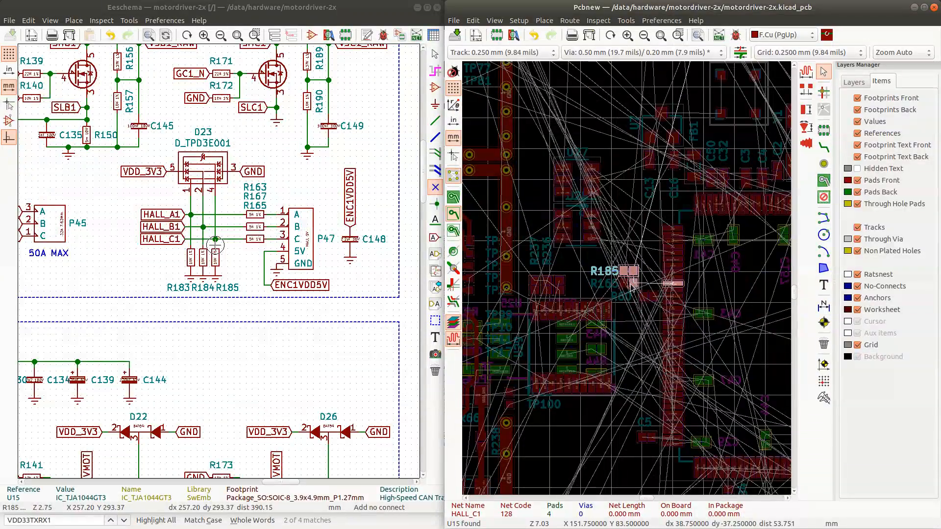
click(630, 285)
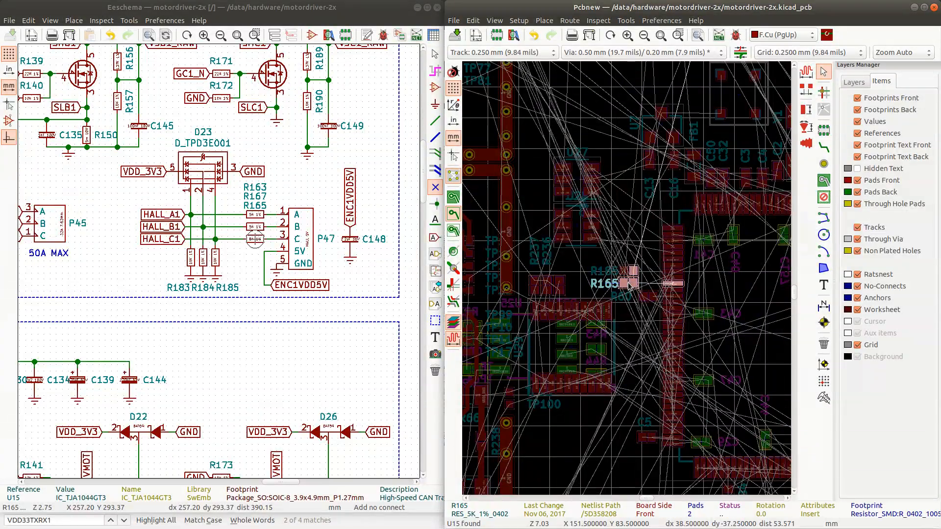
key(m)
scroll(647, 284, up, 1)
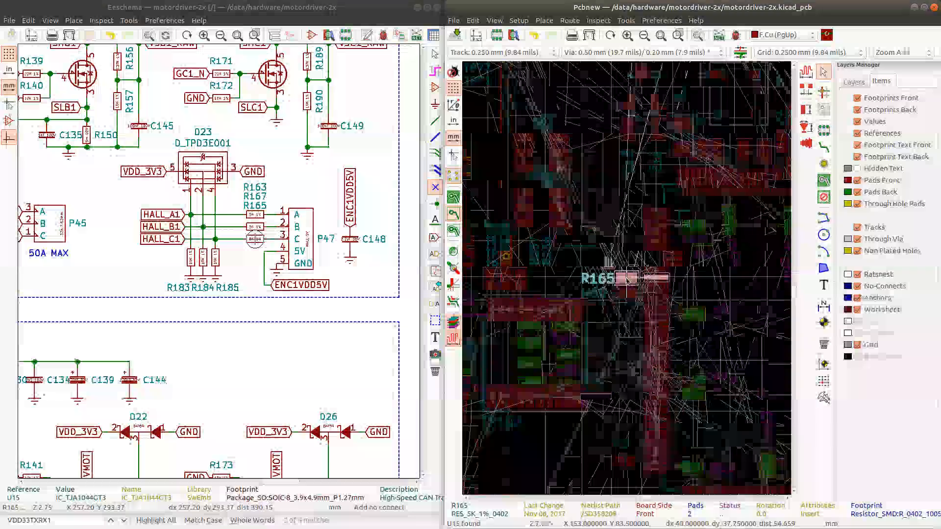
scroll(628, 281, up, 5)
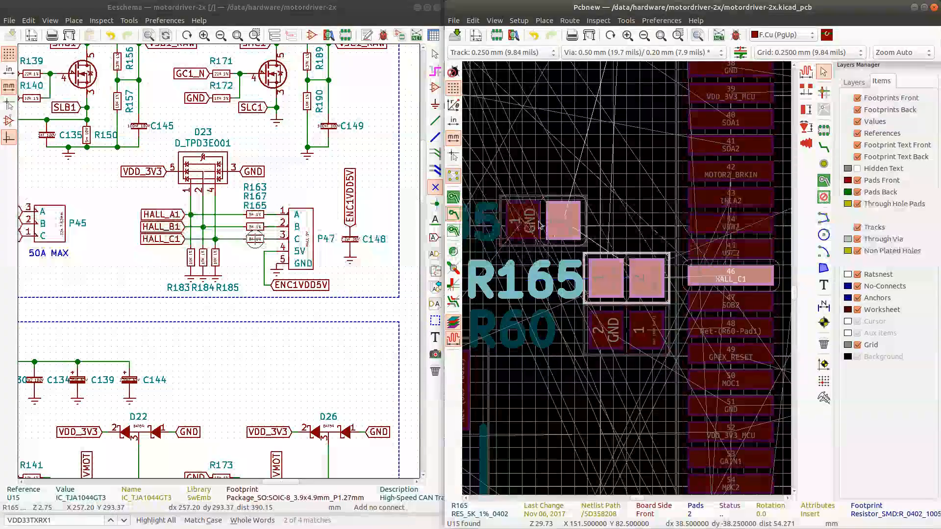
- Move R185 directly above R165 so the two HALL_C1 resistors line up next to the microcontroller
click(544, 224)
key(m)
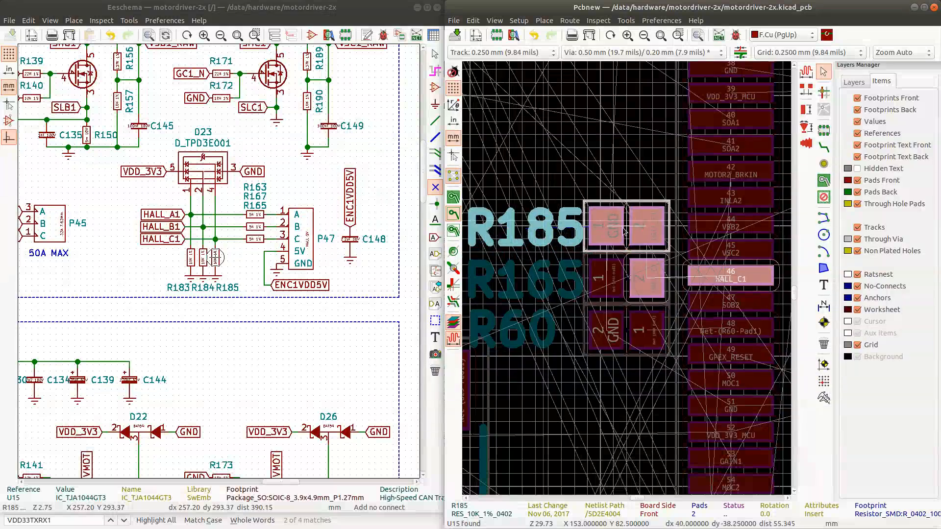
click(623, 230)
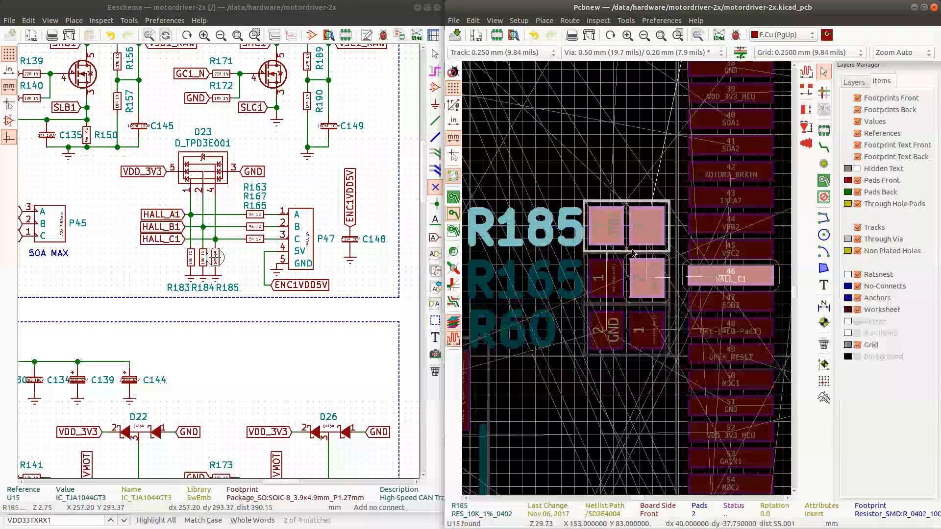
- Examine the parts around U29, cross-probing R235, TP100 and TP95 to locate them in the schematic
scroll(547, 254, down, 4)
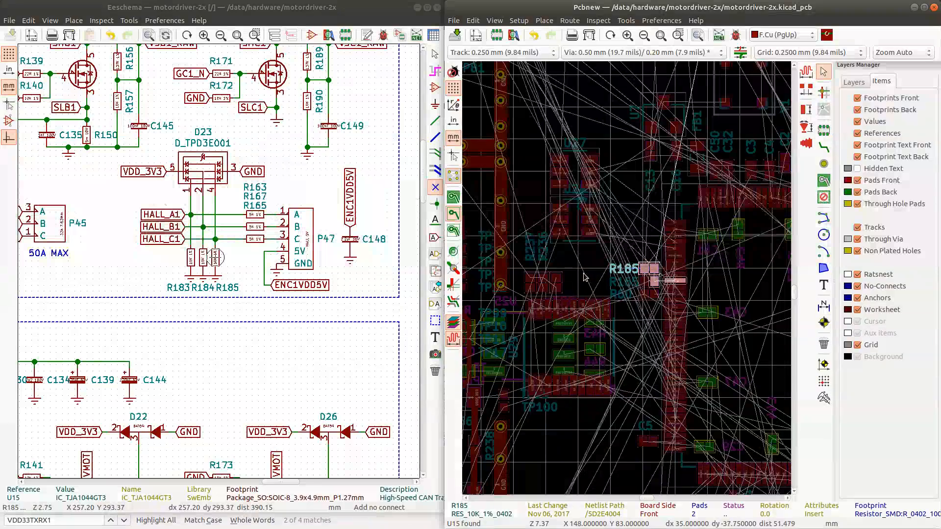
click(601, 351)
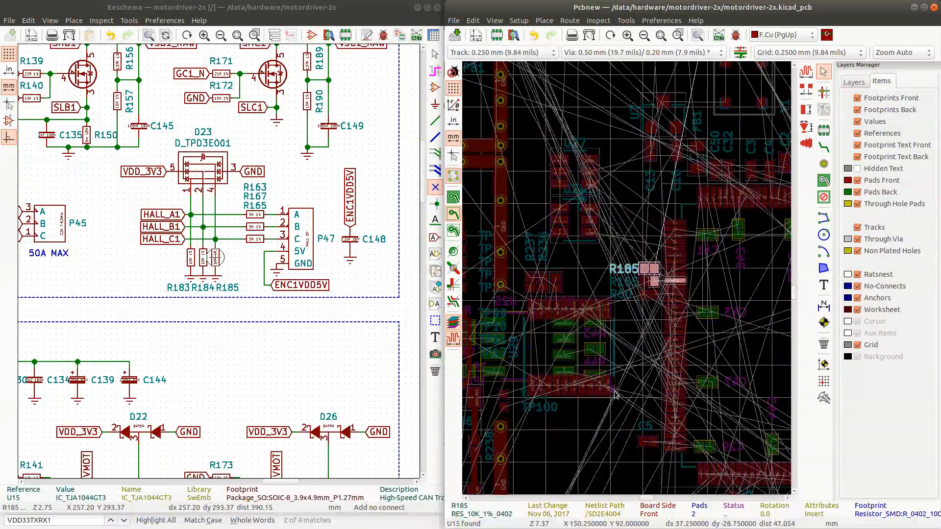
click(614, 393)
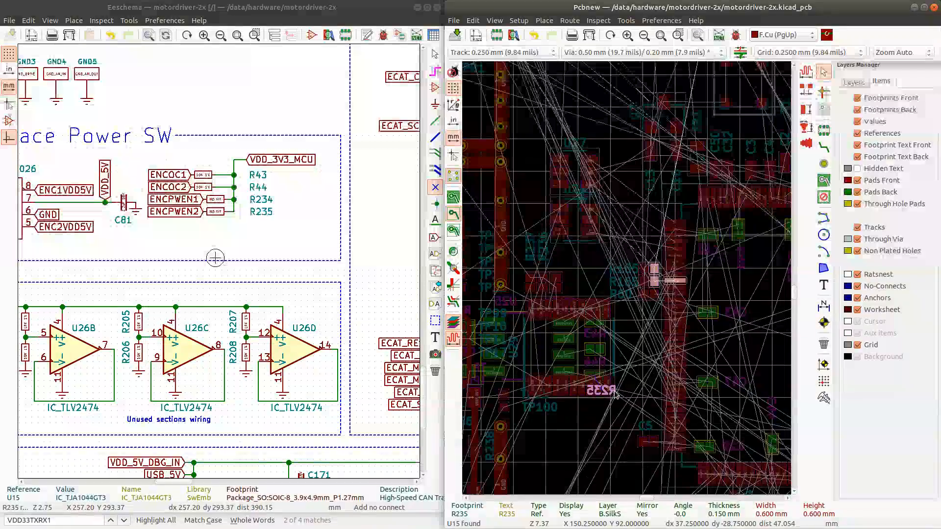
click(587, 415)
click(503, 406)
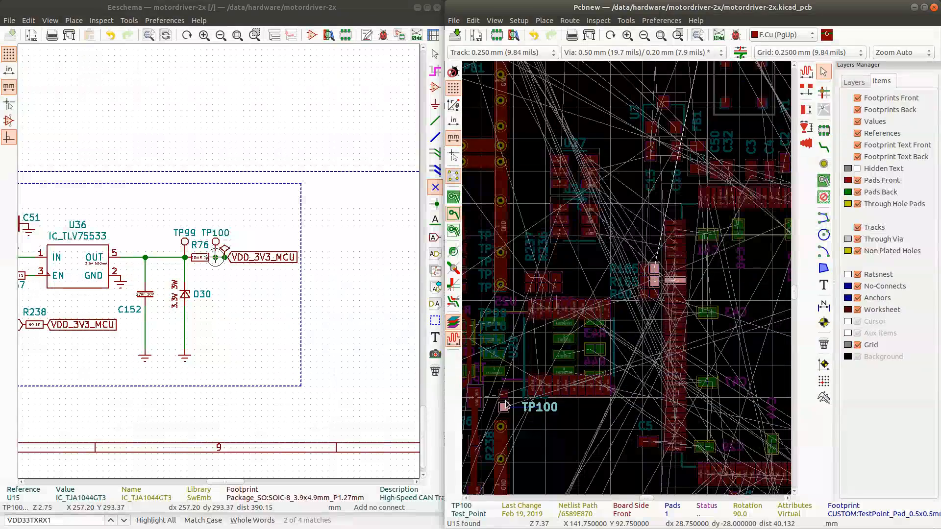
click(505, 396)
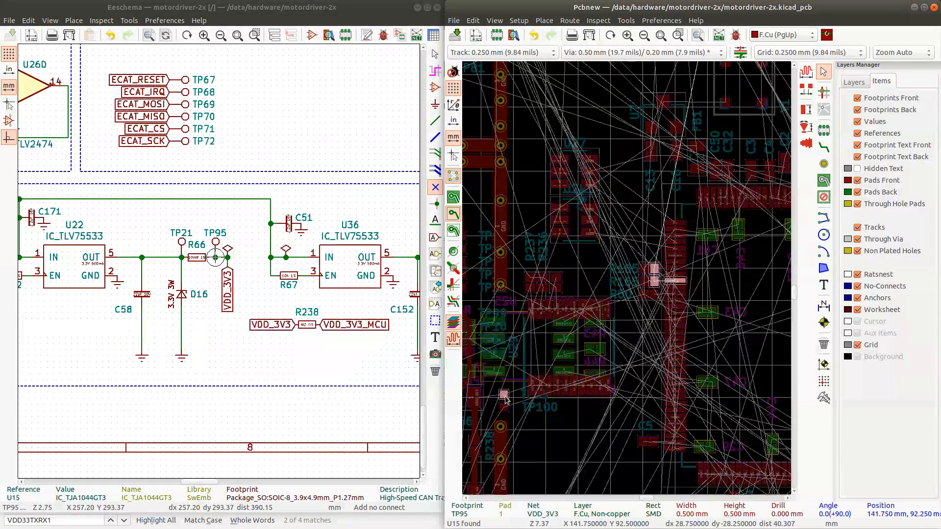
scroll(505, 396, up, 3)
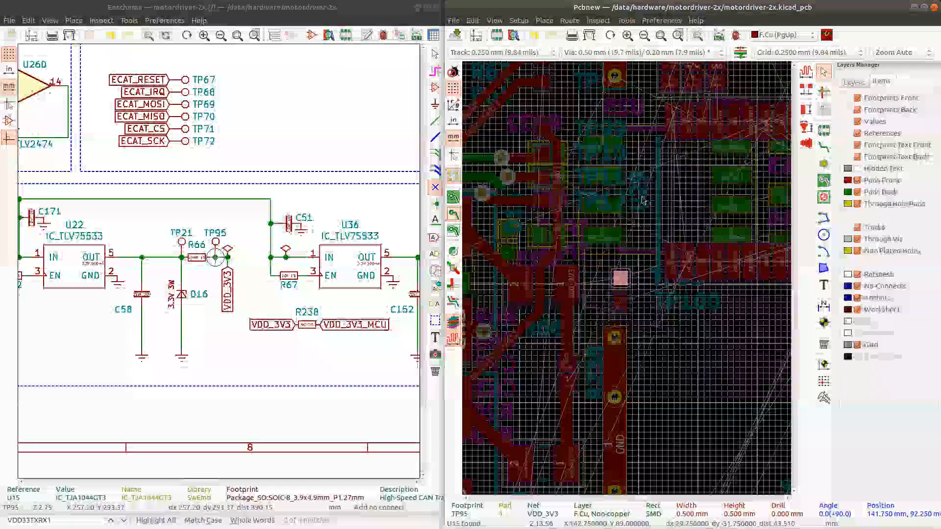
scroll(627, 280, down, 4)
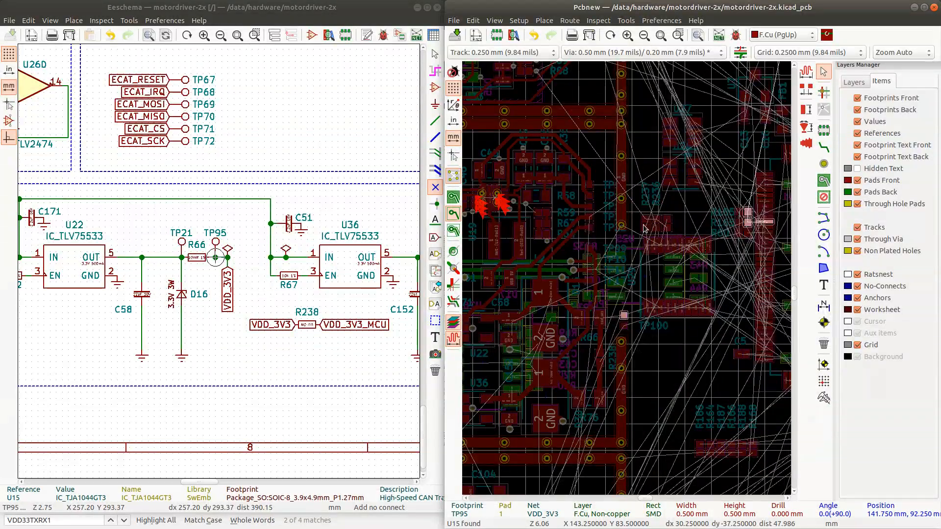
- Hide the back-side footprints, then move U29 with R236, R237 and C94 slightly away from the drive section toward the microcontroller
click(701, 234)
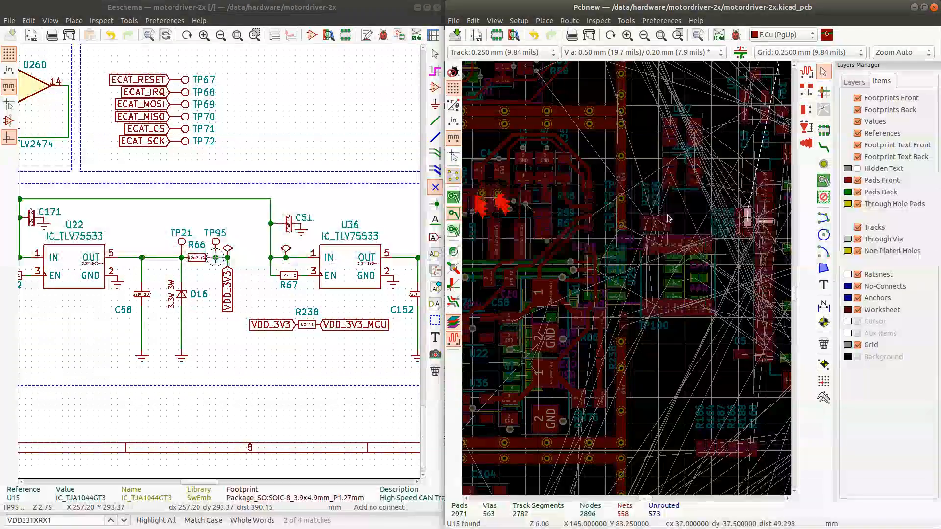
click(859, 109)
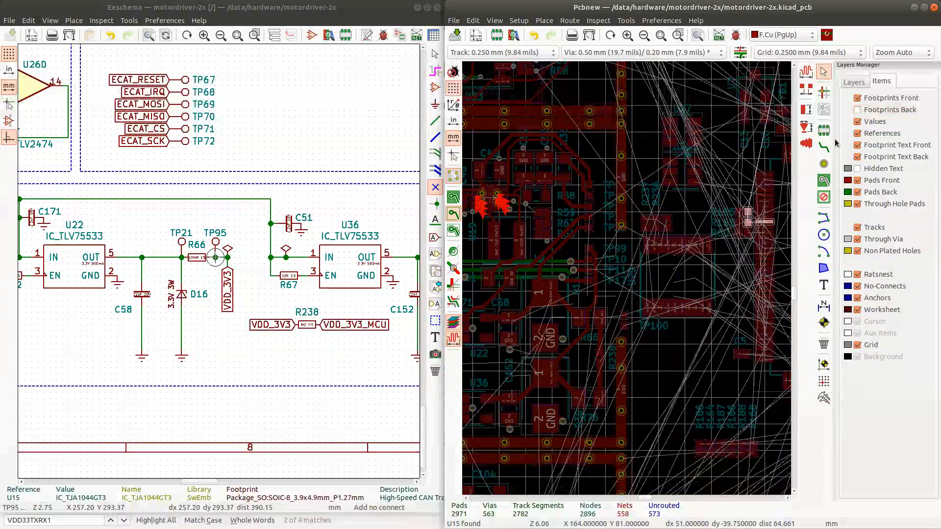
drag(637, 210, 718, 337)
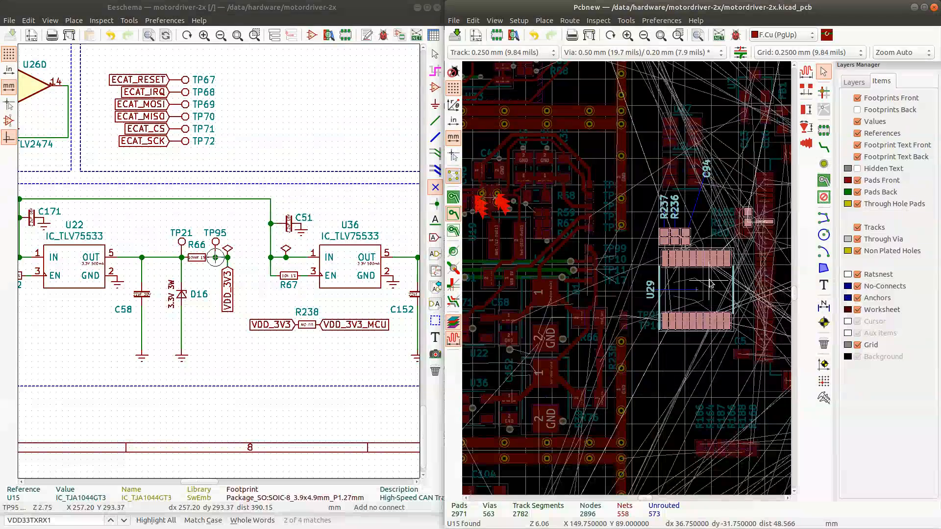
click(710, 283)
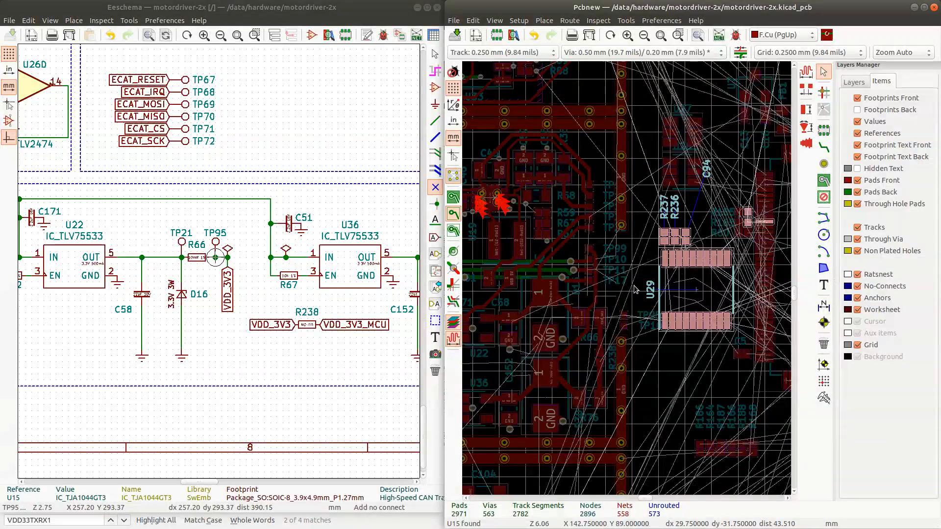
- Try to flip the square IC and its capacitors near the lower connector row, together with the U29 group, to the back side
scroll(637, 395, down, 5)
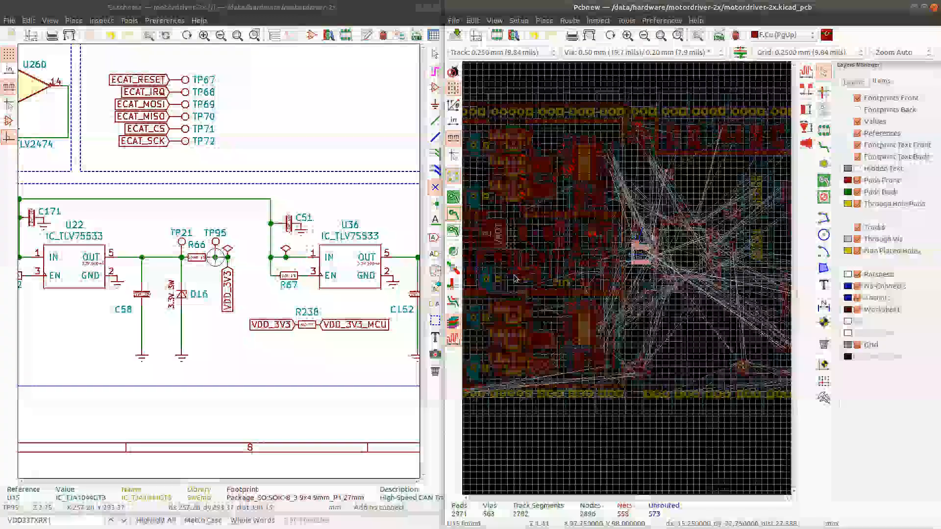
scroll(626, 233, up, 5)
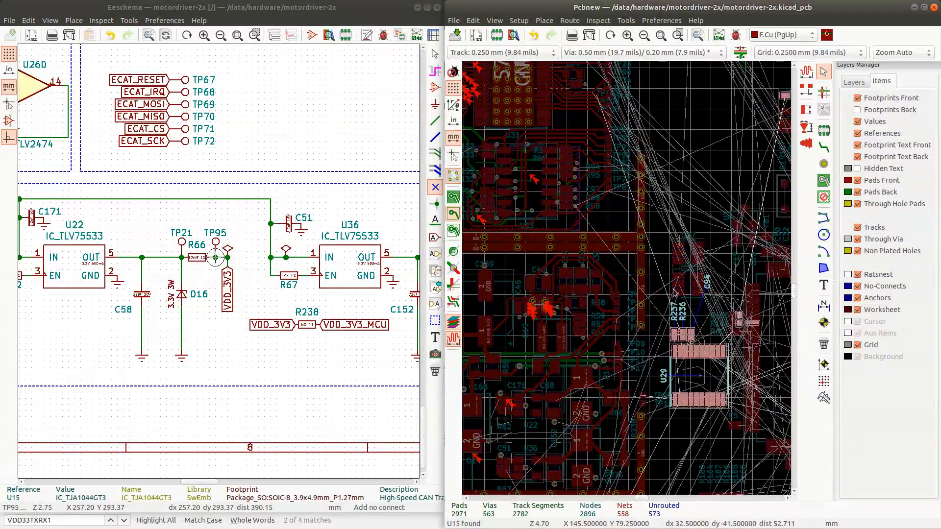
scroll(713, 333, down, 2)
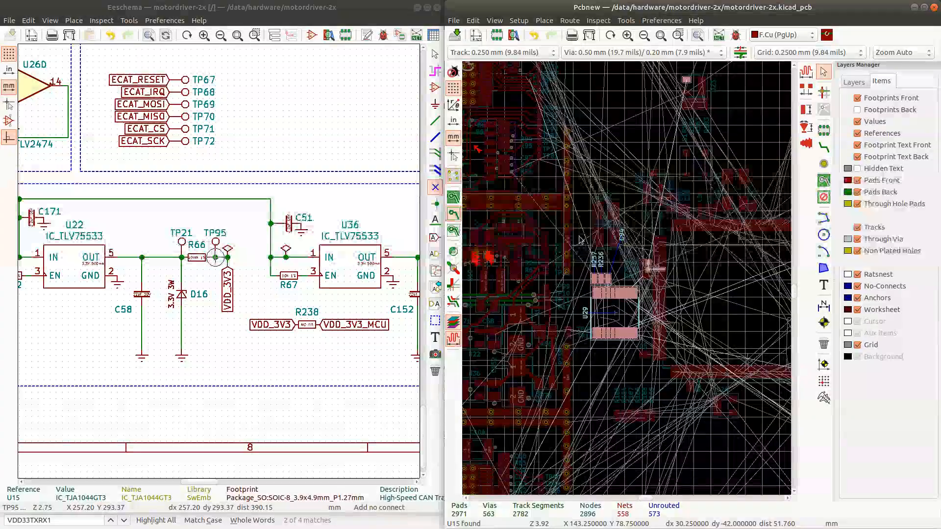
scroll(627, 282, down, 1)
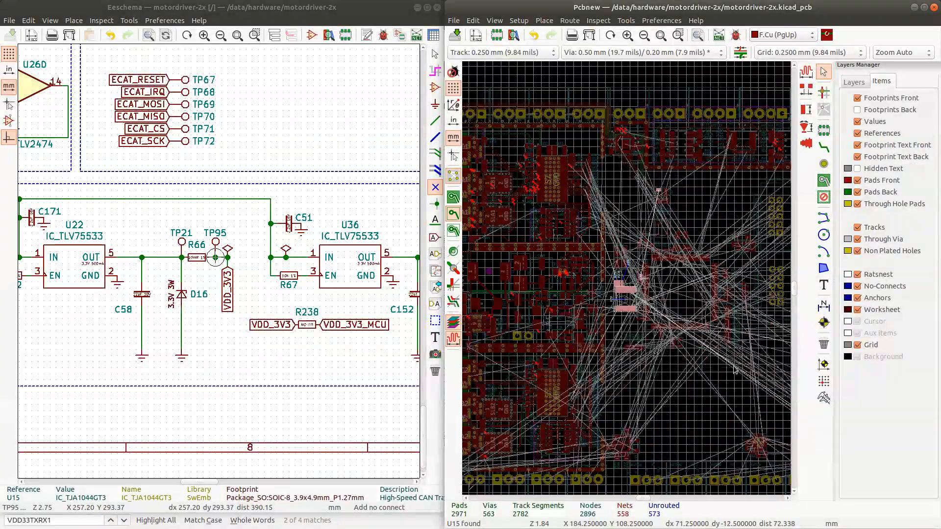
scroll(632, 300, down, 8)
scroll(632, 304, up, 7)
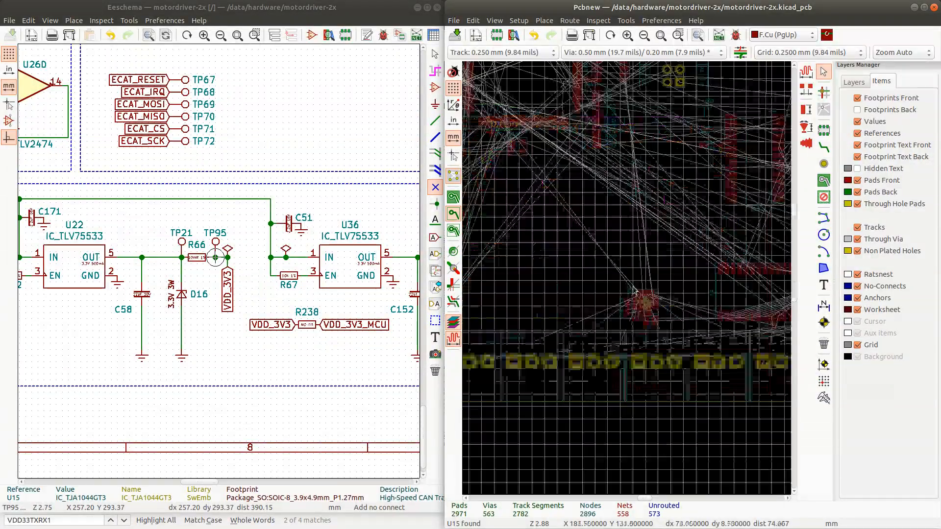
drag(607, 271, 680, 329)
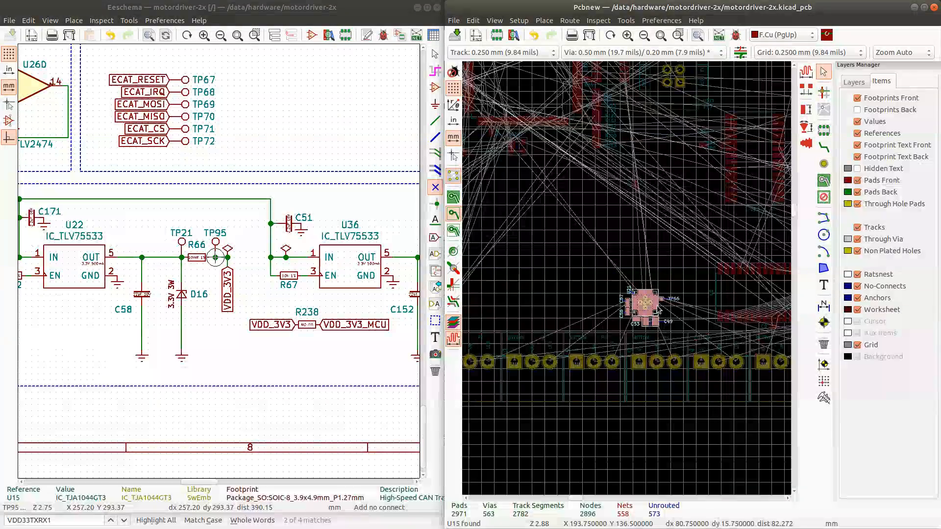
key(f)
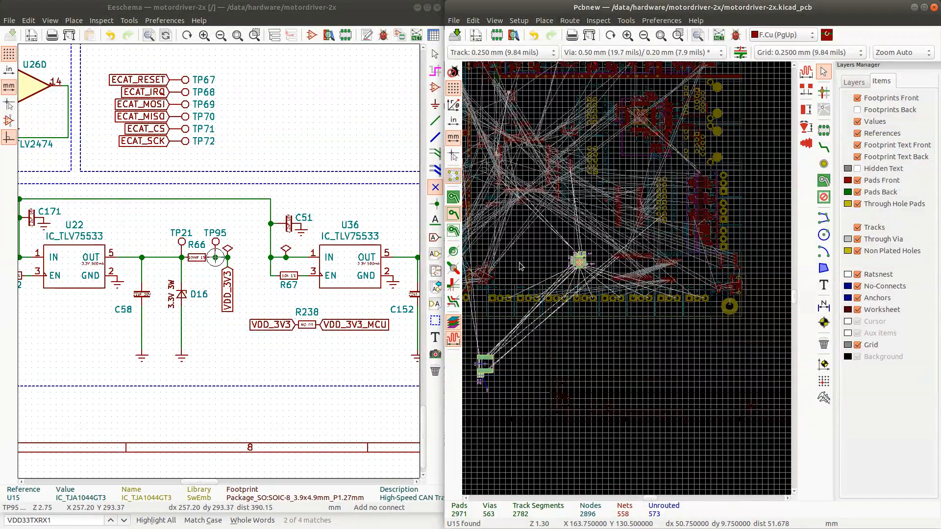
scroll(521, 266, down, 2)
scroll(622, 280, up, 4)
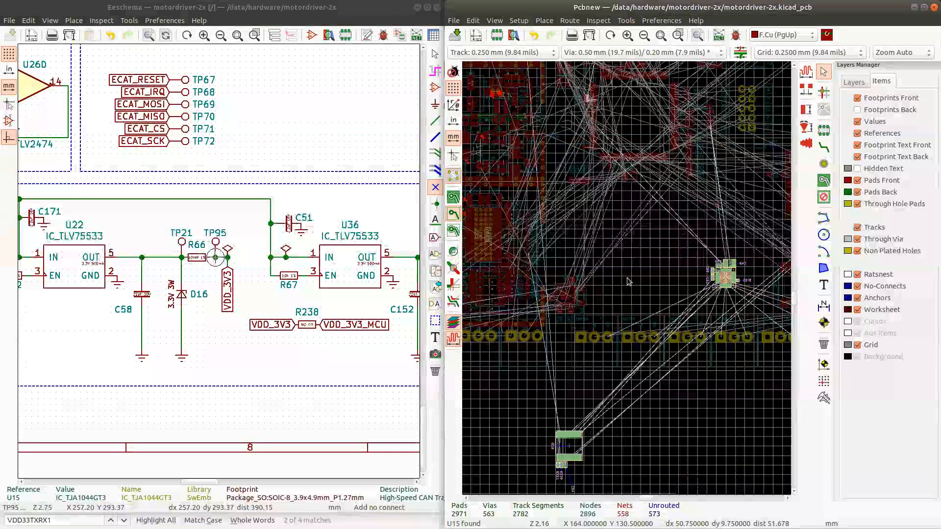
click(629, 282)
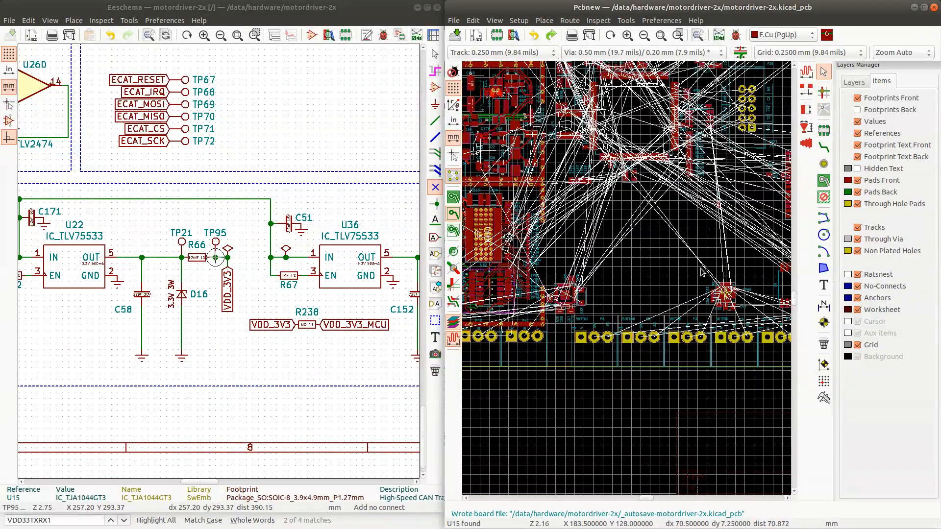
- Flip only the square IC and its surrounding parts near the lower connector row to the back and move them closer to the drive section
click(725, 294)
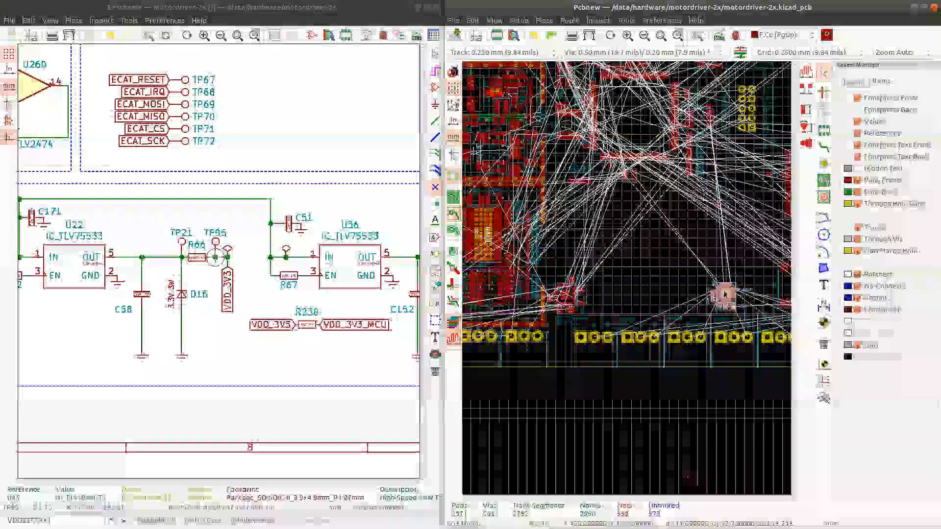
key(f)
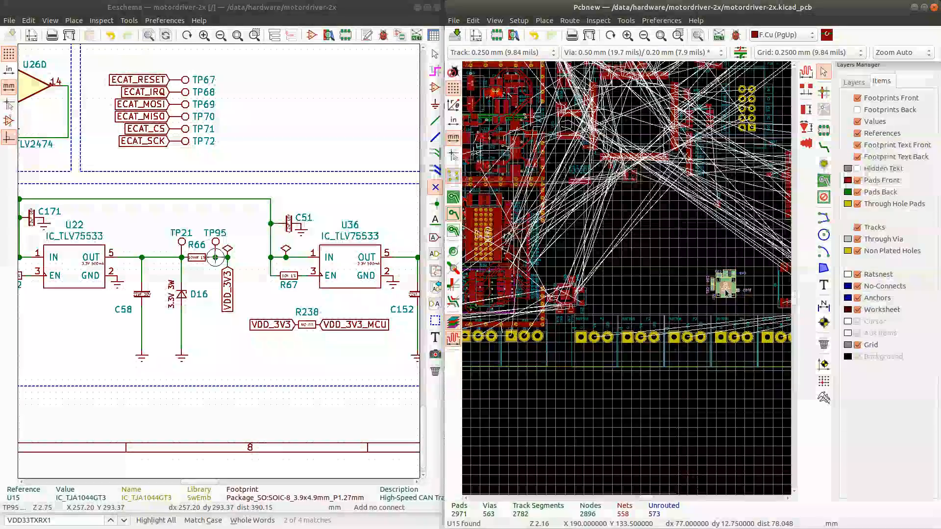
key(m)
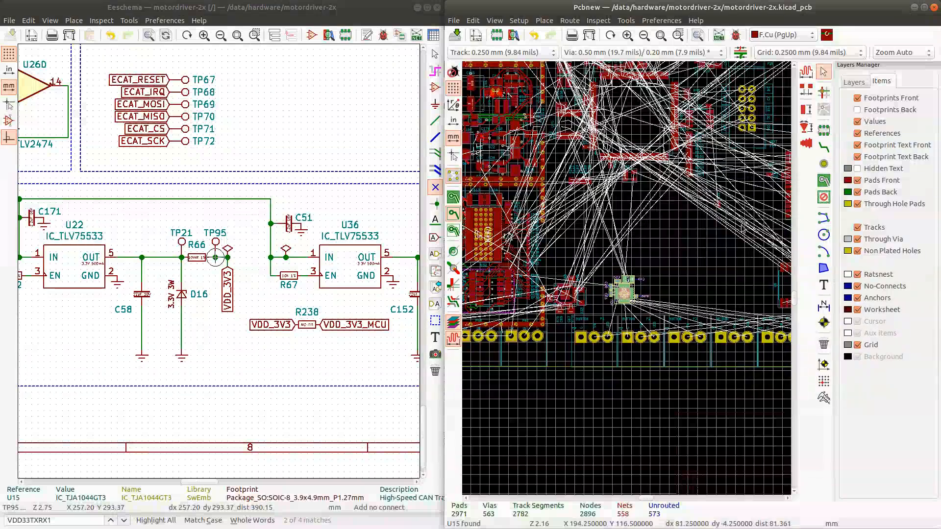
scroll(675, 270, down, 1)
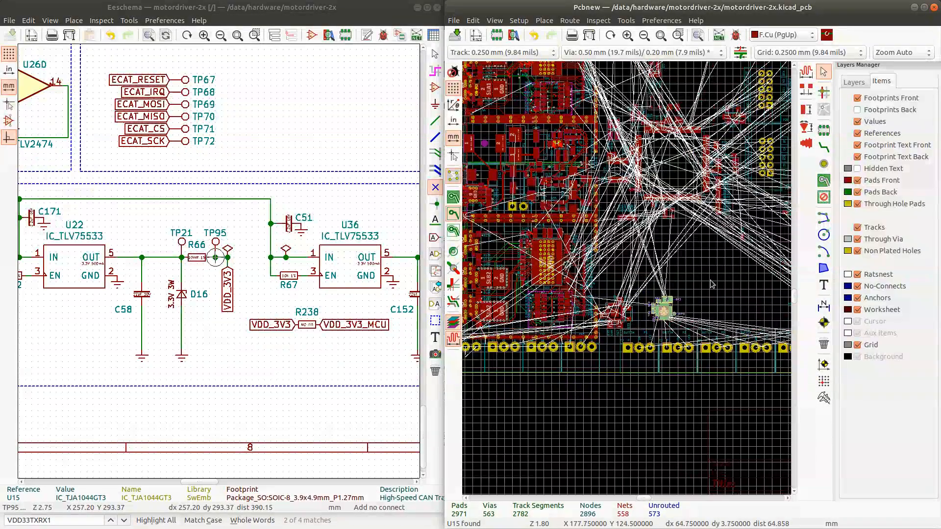
scroll(710, 293, down, 4)
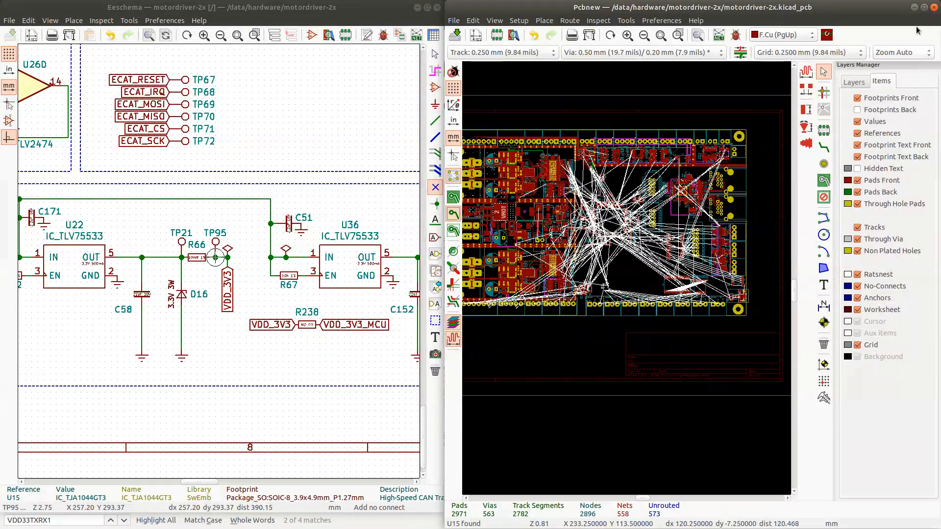
scroll(679, 273, up, 5)
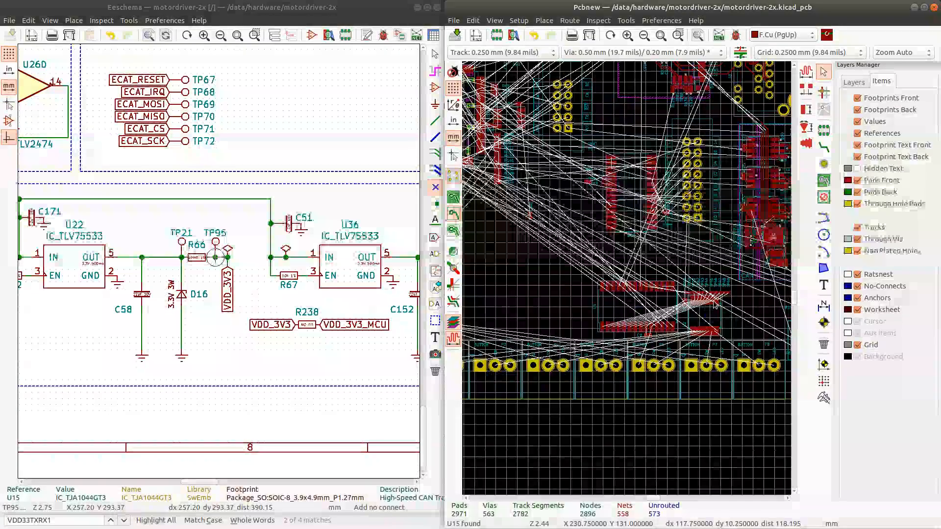
scroll(536, 289, down, 2)
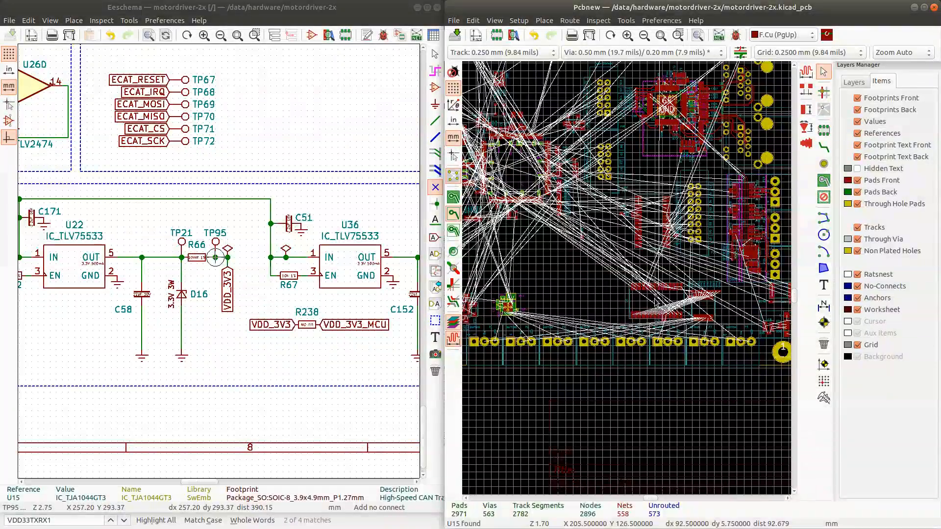
- Move U5 together with the neighbouring IC and its row of test points closer to the microcontroller
click(727, 326)
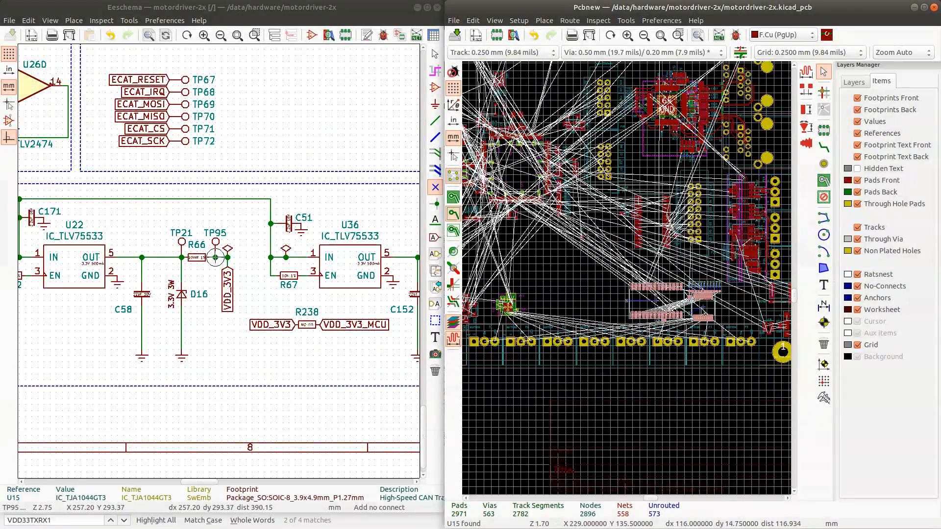
drag(618, 284, 558, 272)
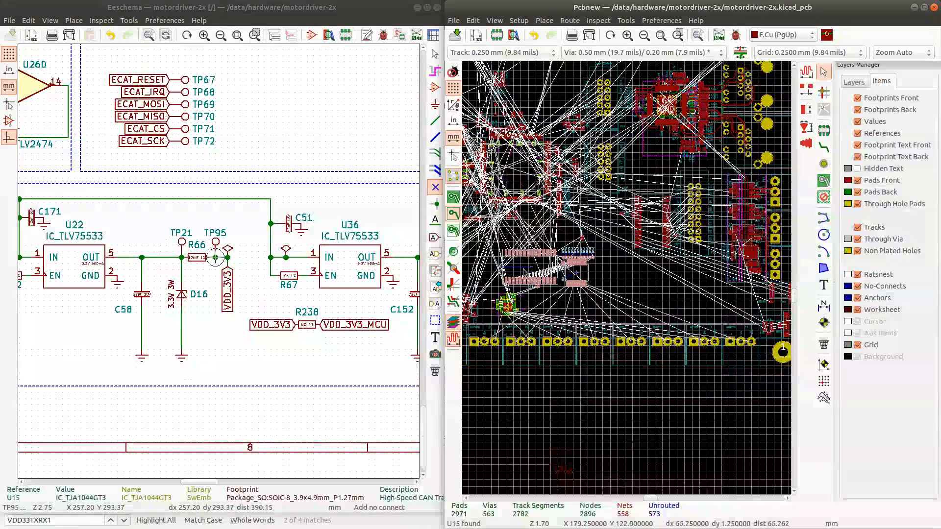
scroll(628, 281, up, 3)
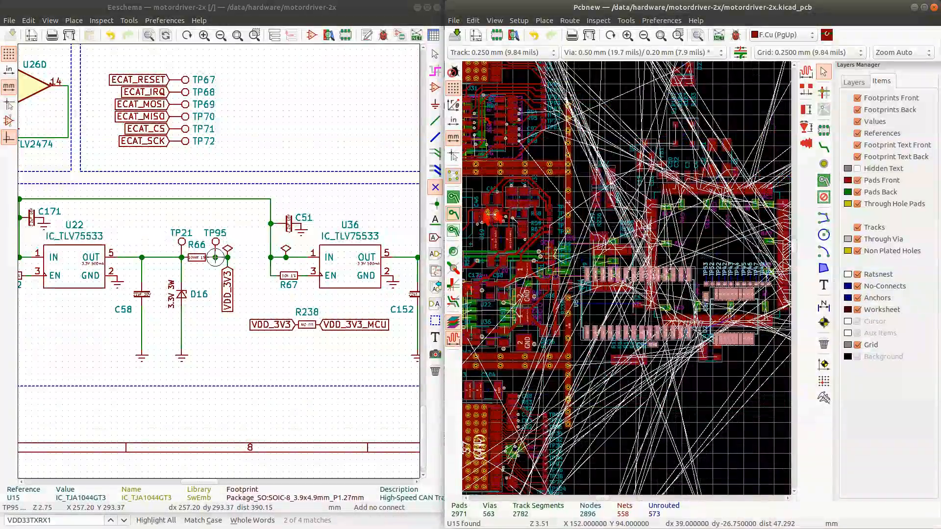
scroll(626, 283, up, 4)
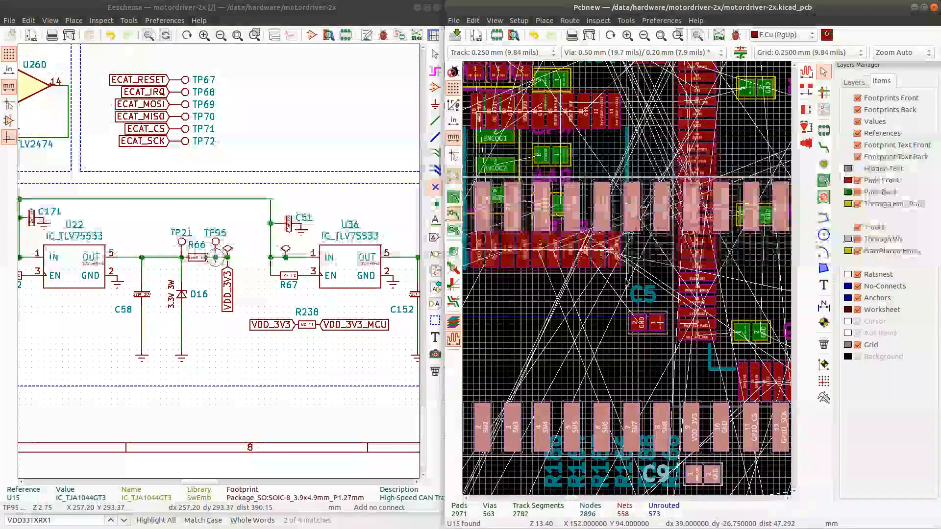
scroll(627, 283, down, 6)
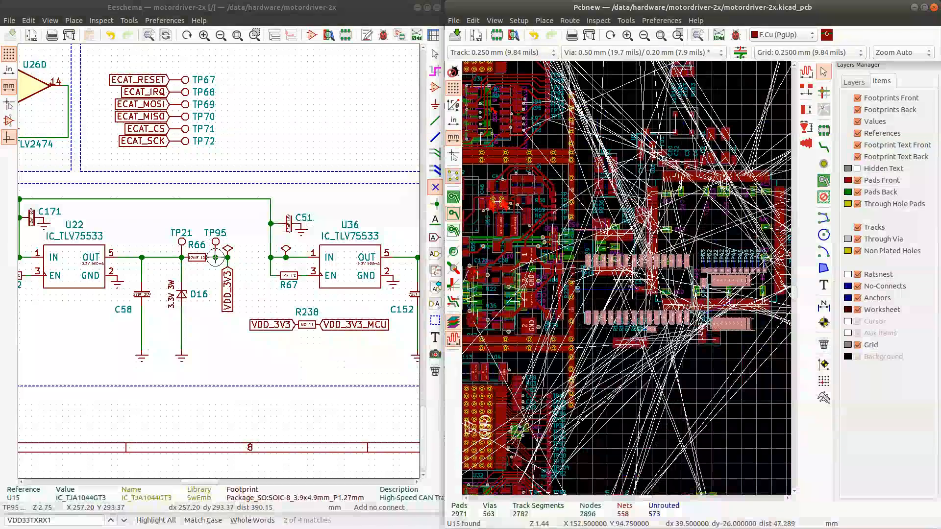
scroll(627, 283, down, 2)
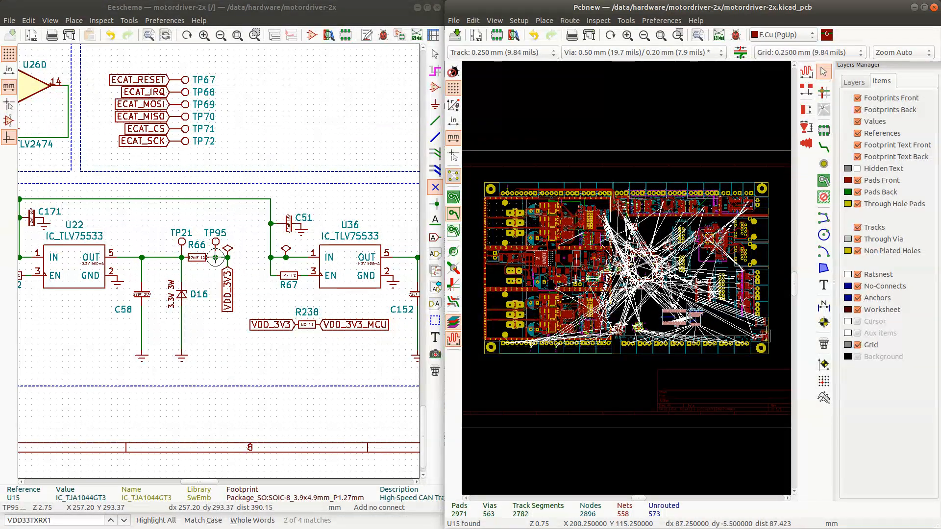
- Cross-probe U5's AP_WP1 pad to examine its signals in the GPIO section of the schematic
scroll(706, 271, up, 10)
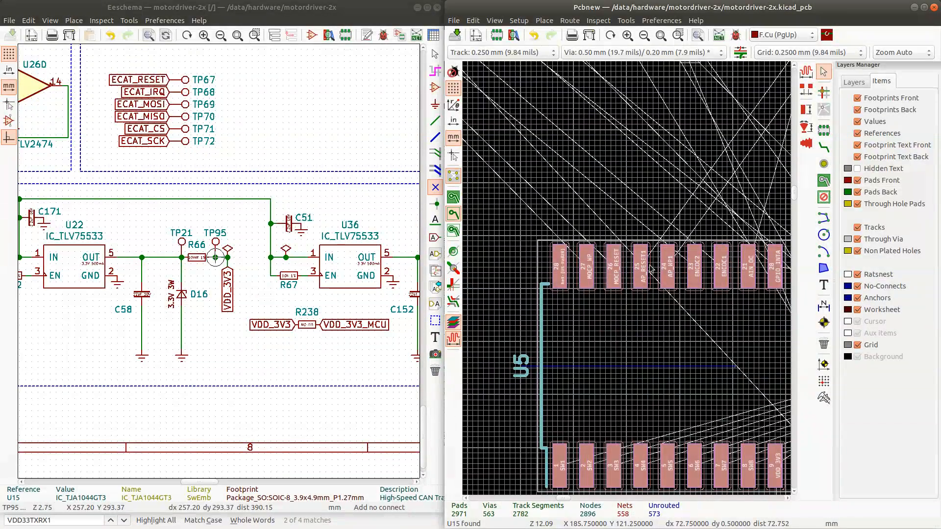
click(668, 269)
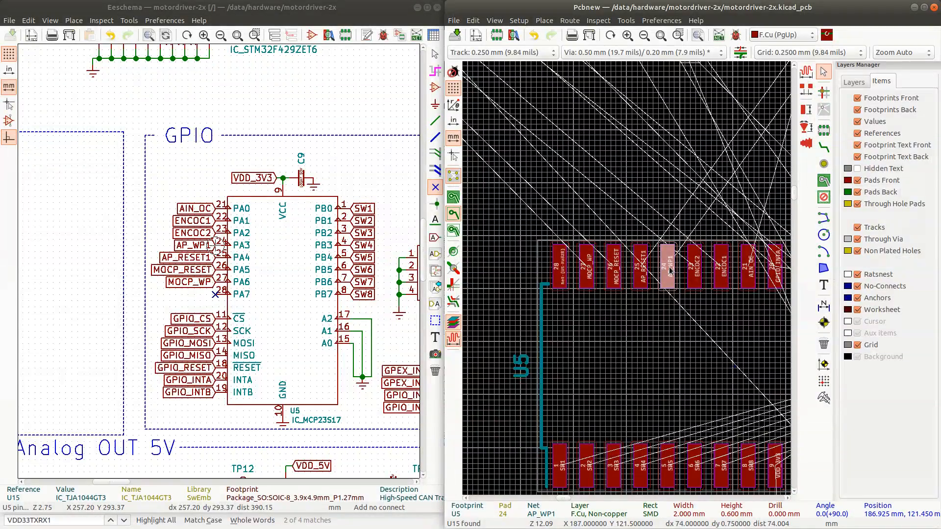
scroll(669, 269, down, 6)
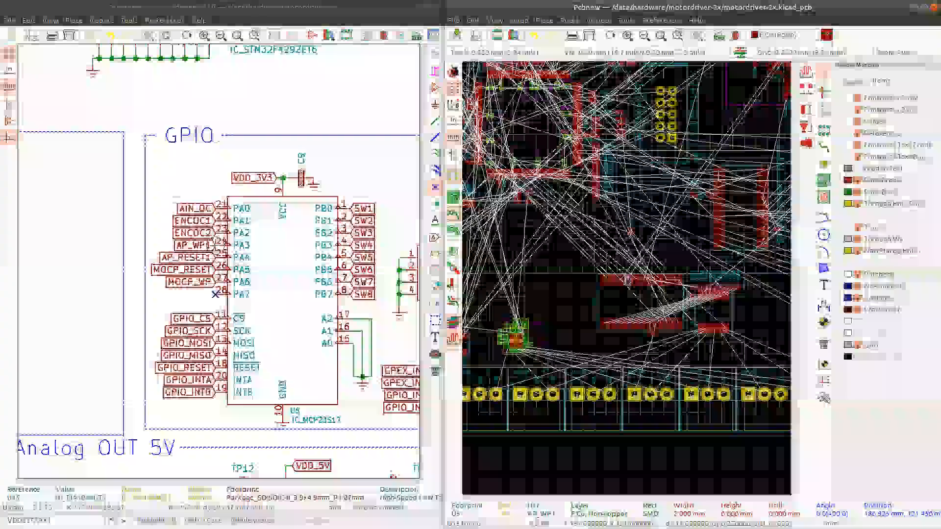
scroll(628, 281, down, 5)
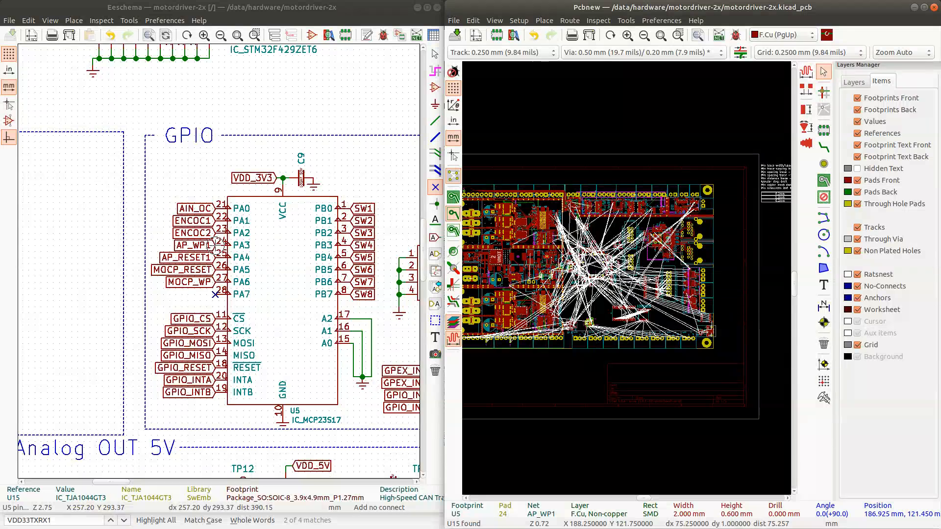
- Move only U5 and C9 away from the test-point IC to the free area just below the microcontroller
scroll(624, 316, up, 4)
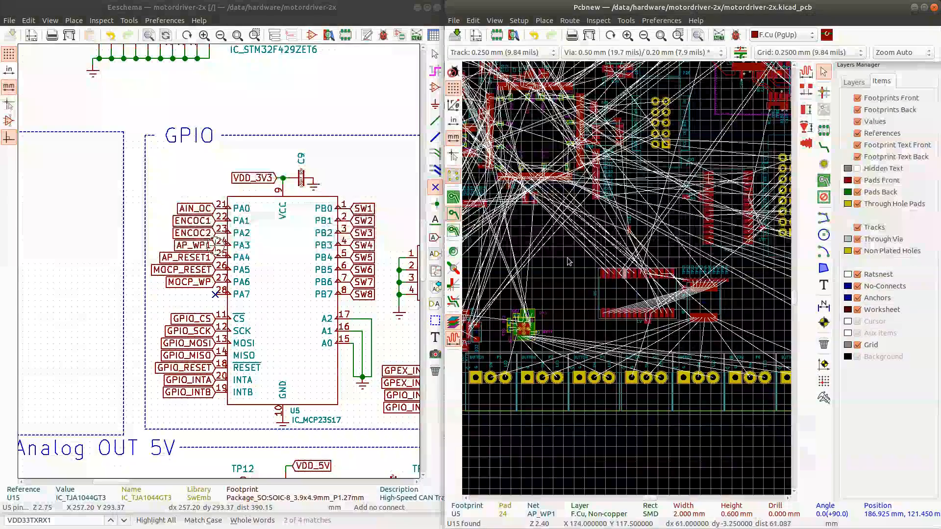
click(583, 266)
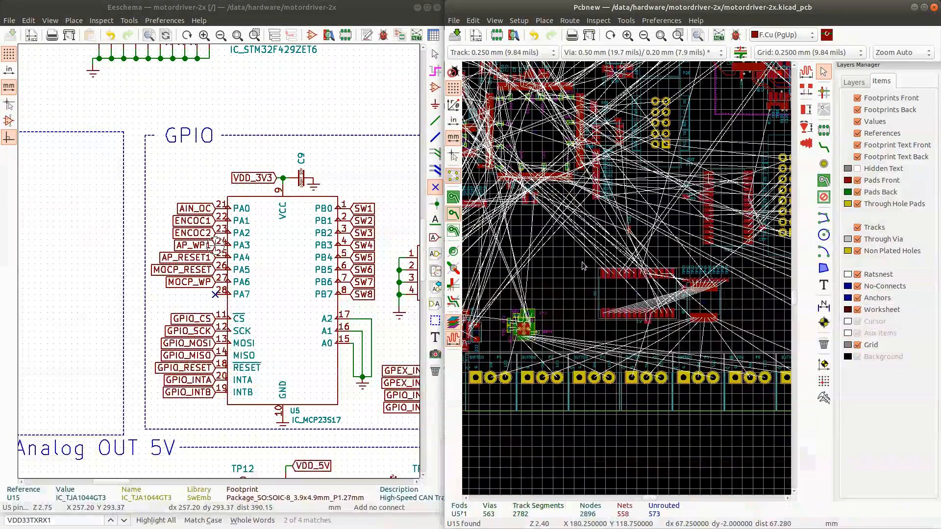
drag(590, 261, 682, 332)
drag(642, 294, 579, 241)
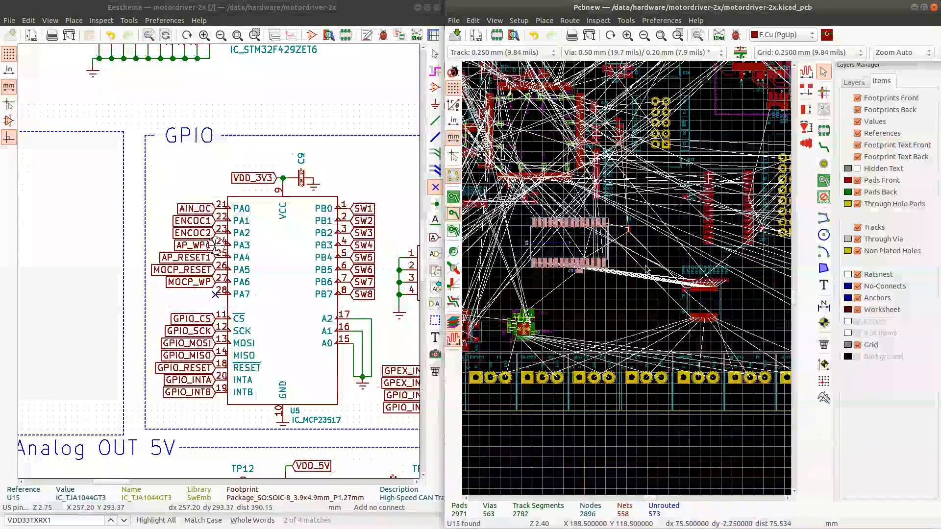
- Cross-probe the stray capacitor C21 in the schematic and move it just below C9 near U5's VDD_3V3 pin
click(625, 230)
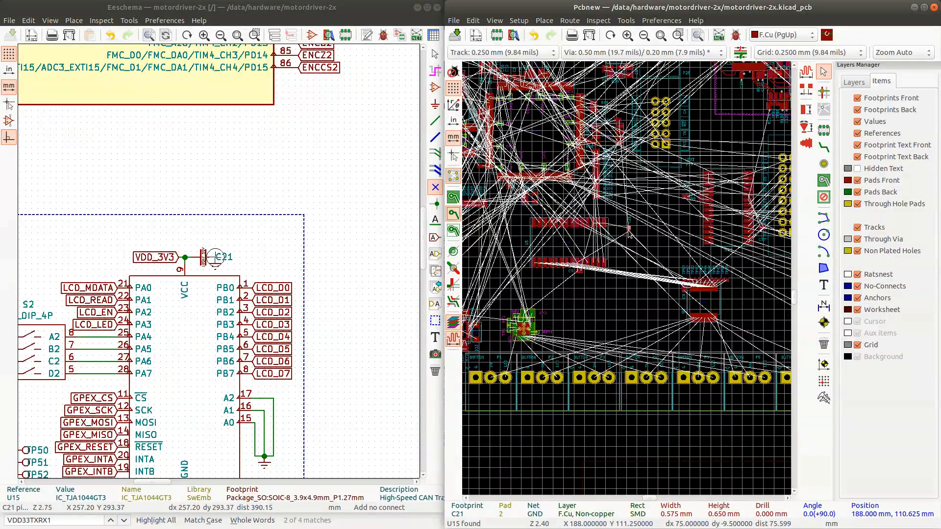
click(629, 230)
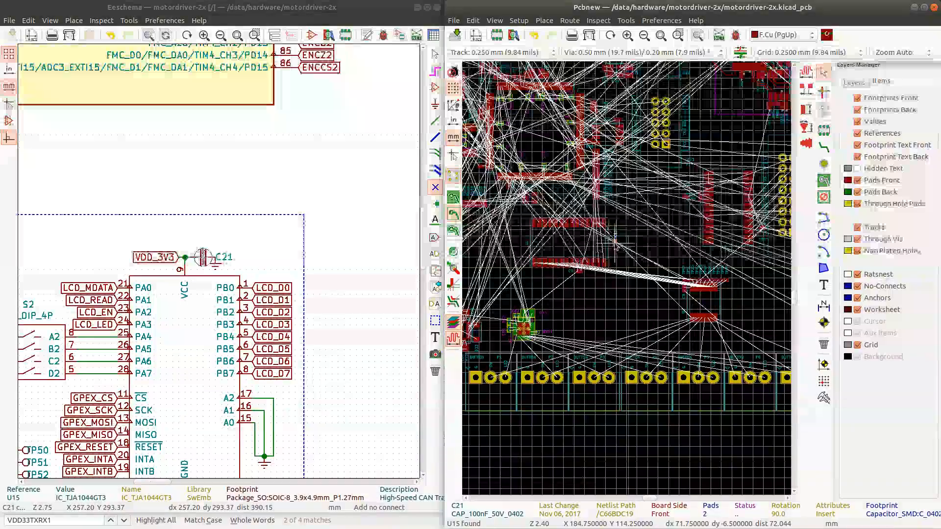
scroll(626, 234, up, 4)
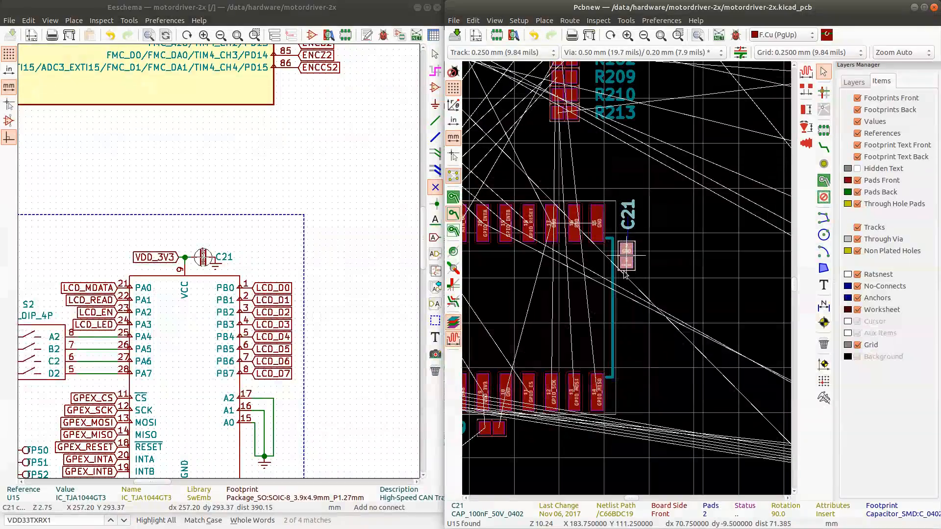
scroll(627, 280, down, 2)
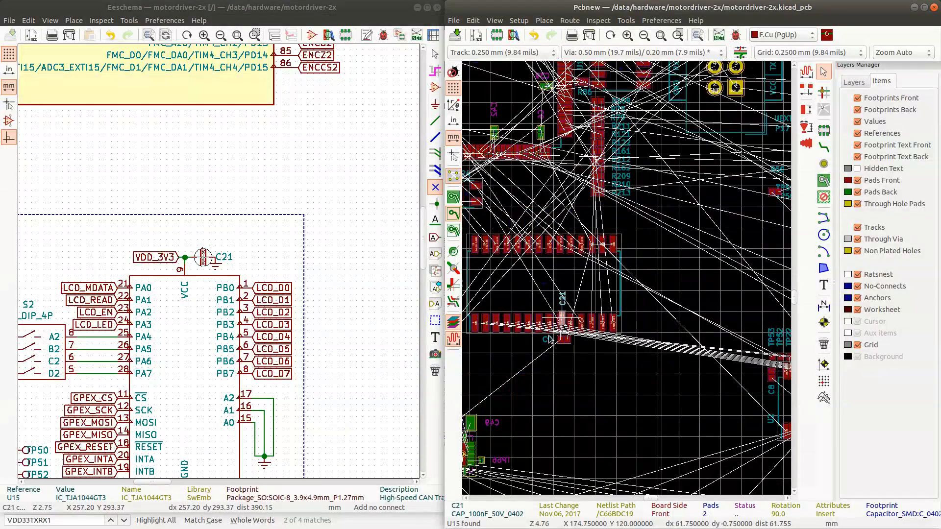
scroll(622, 283, up, 4)
drag(628, 303, 624, 307)
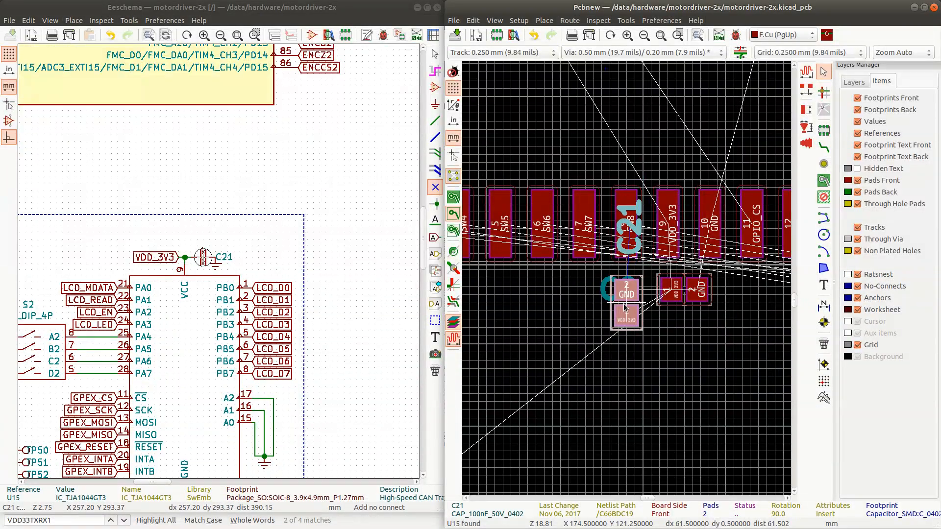
scroll(625, 307, down, 4)
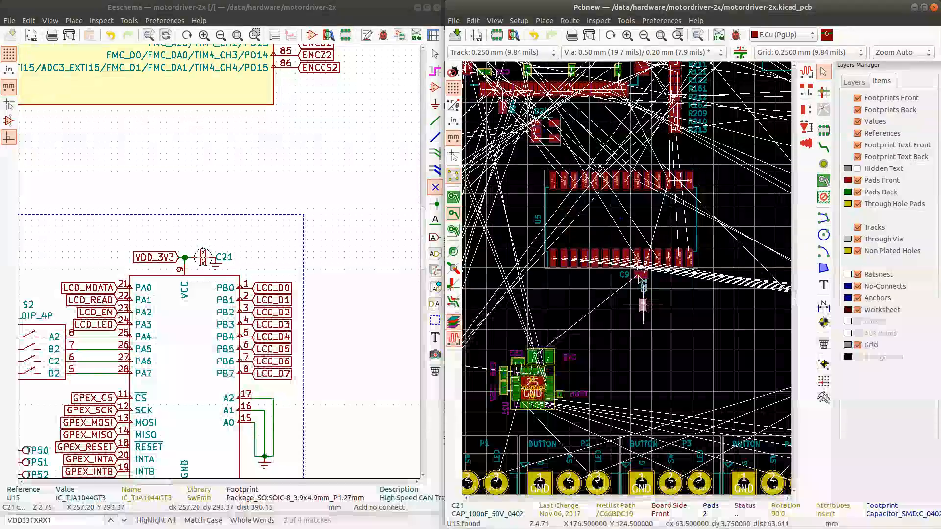
- Cross-probe C9 and U5 between board and schematic to check which decoupling capacitor belongs to U5
click(640, 276)
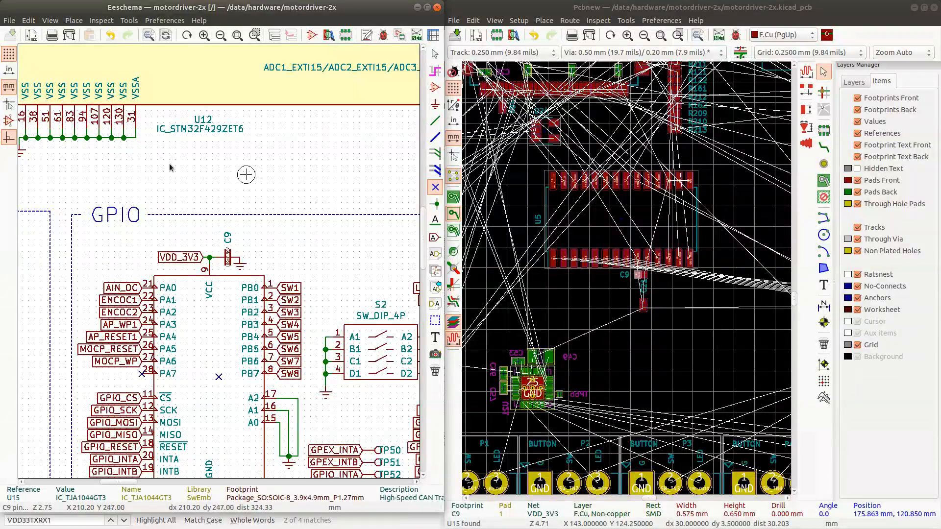
right_click(219, 319)
key(Escape)
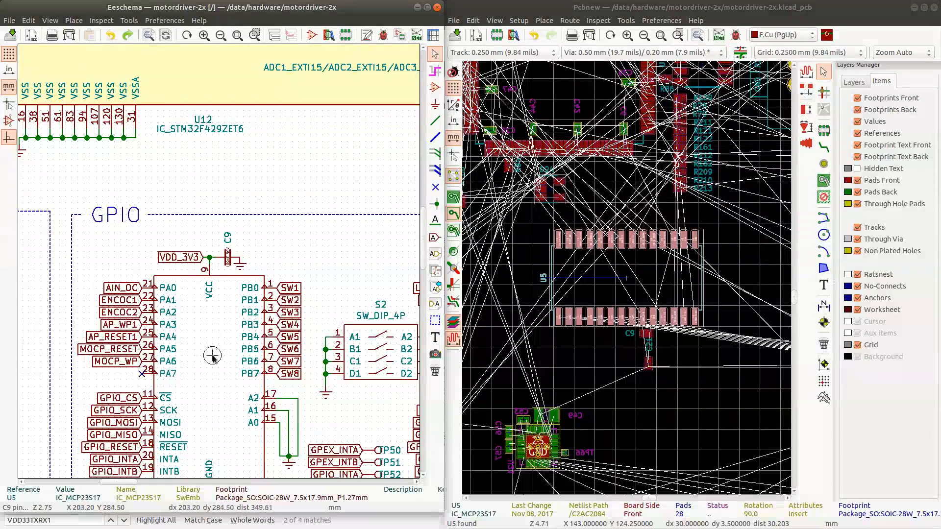
scroll(224, 408, down, 3)
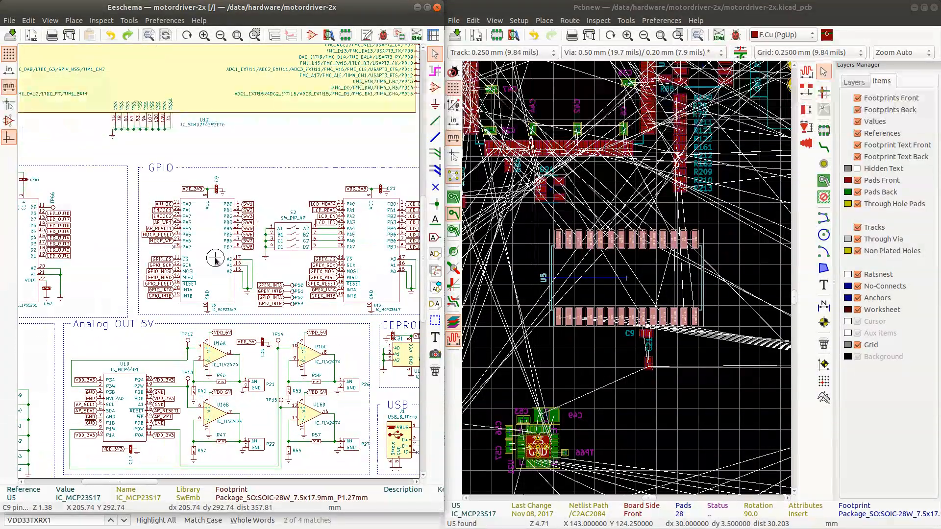
scroll(215, 260, up, 3)
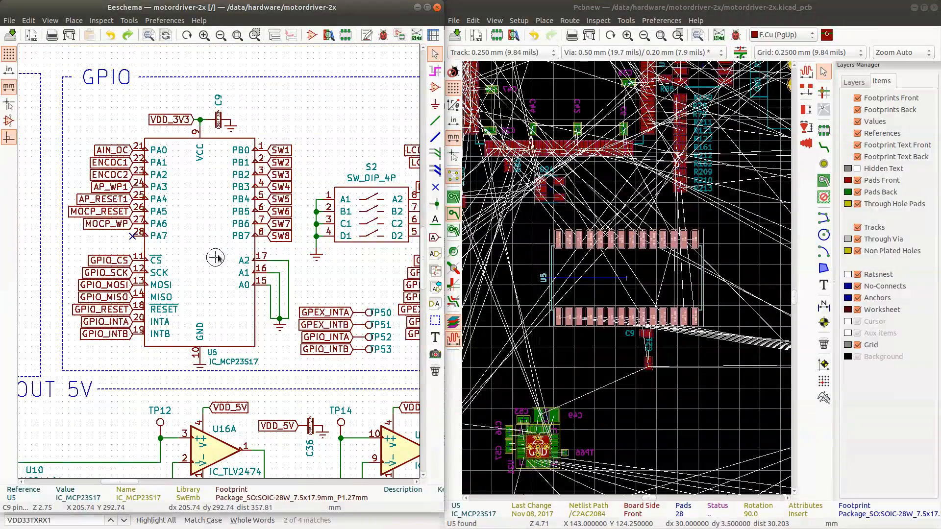
click(220, 117)
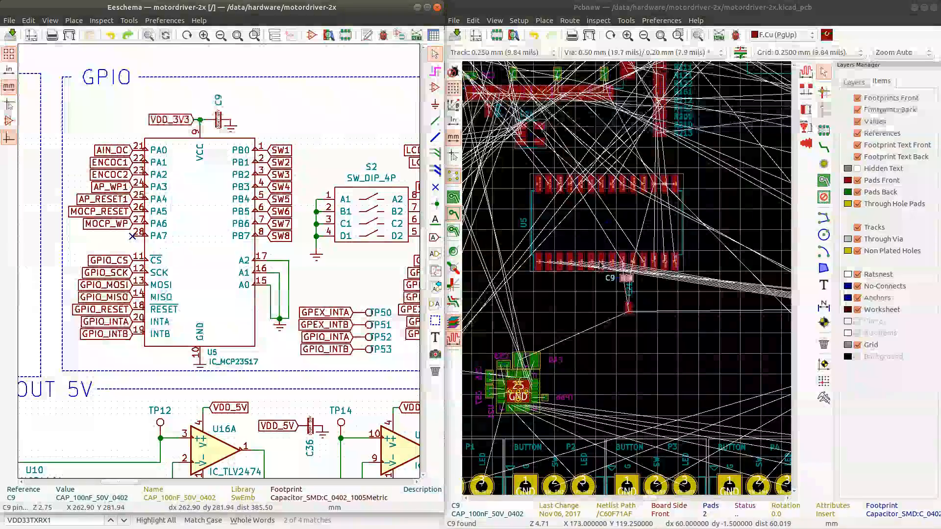
- Move C21 beside the VDD_3V3 and GND pads of the LCD port expander near the LCD header
click(629, 308)
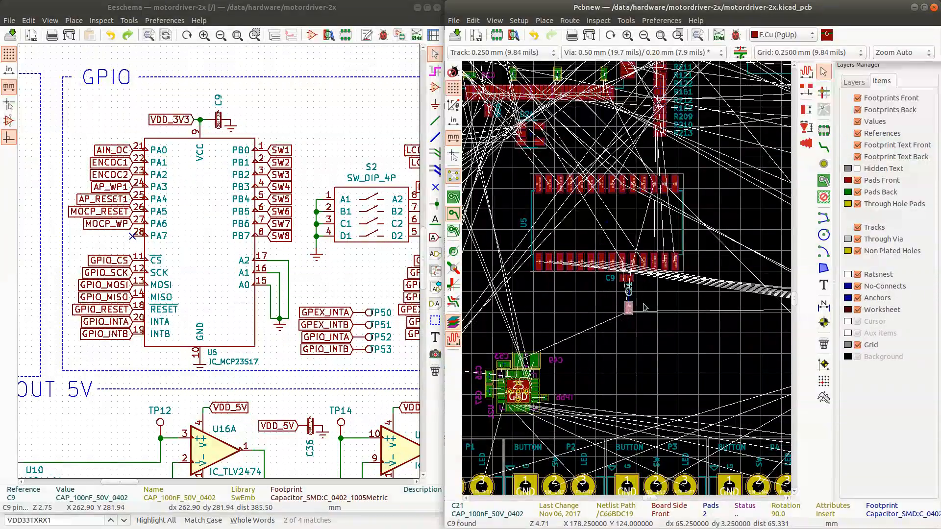
scroll(623, 289, down, 3)
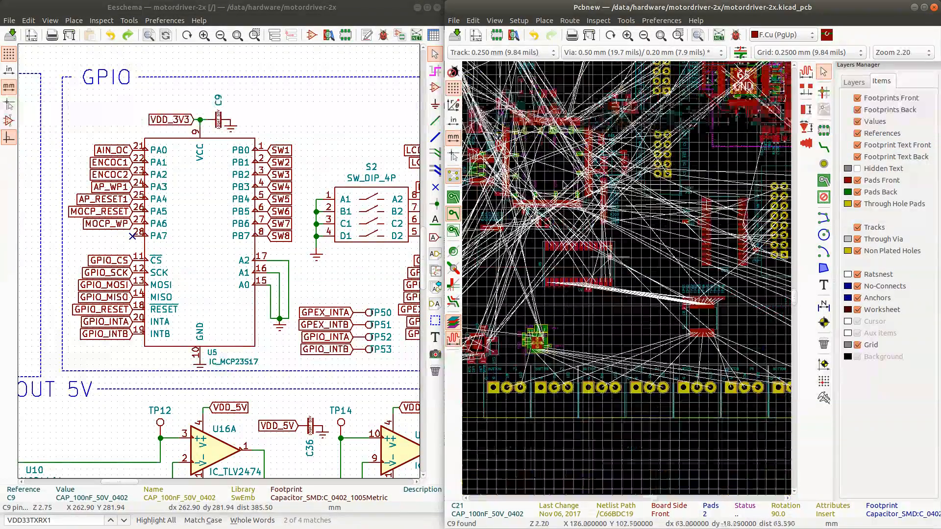
scroll(629, 281, down, 3)
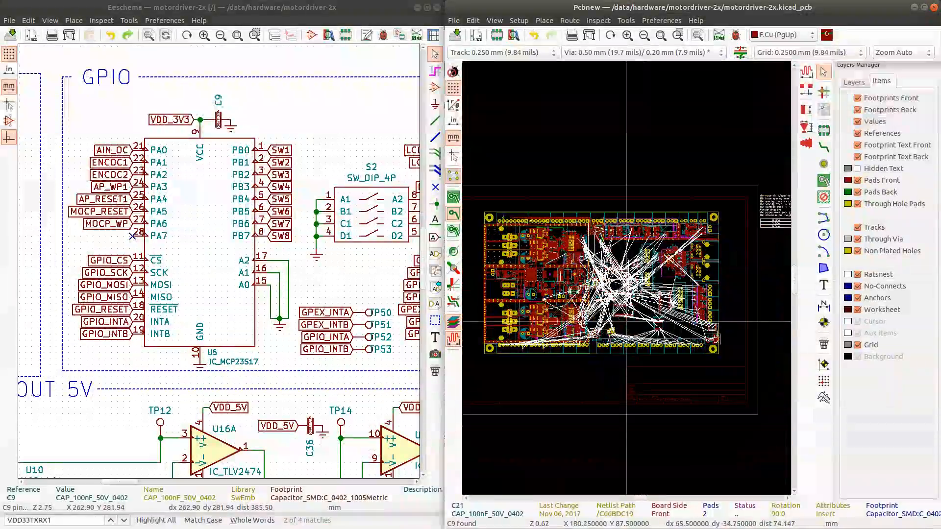
scroll(627, 322, up, 5)
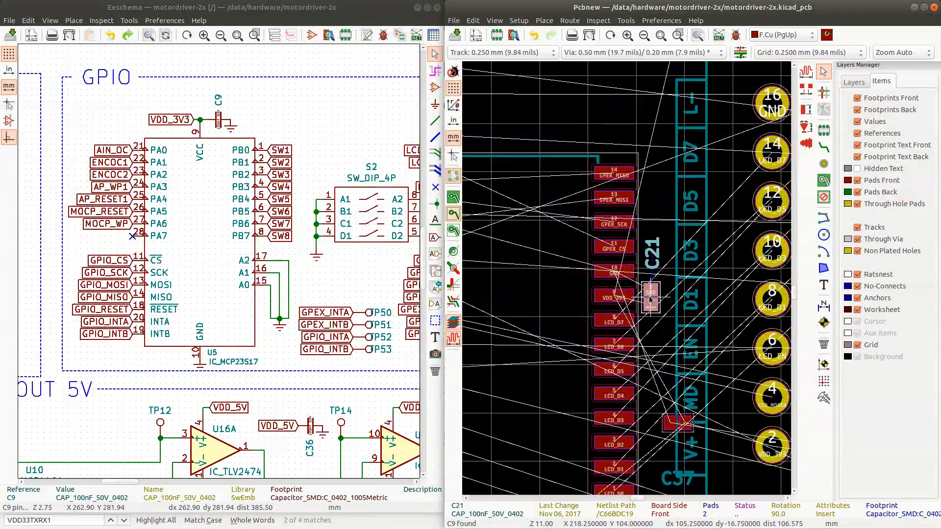
drag(650, 299, 649, 285)
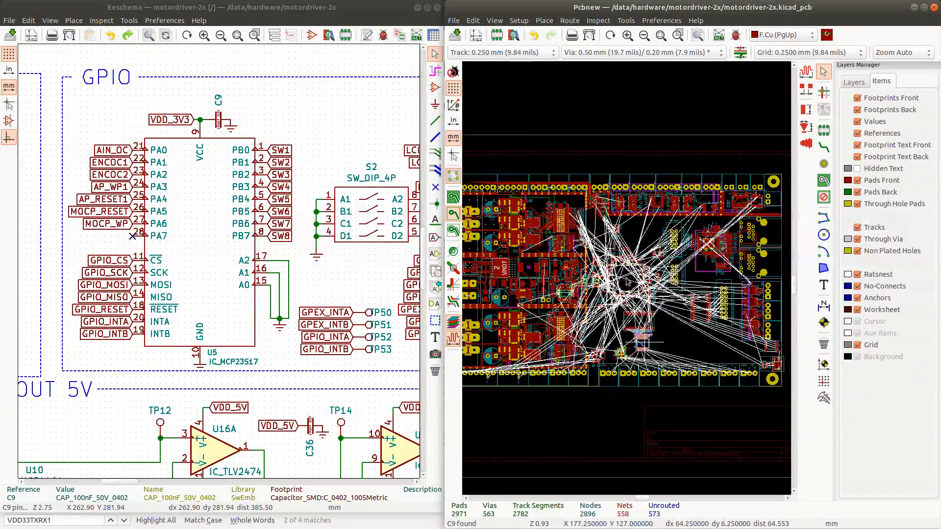
- Place the IC with its row of test points between U5 and the lower connector row, beside the square IC
scroll(627, 282, up, 5)
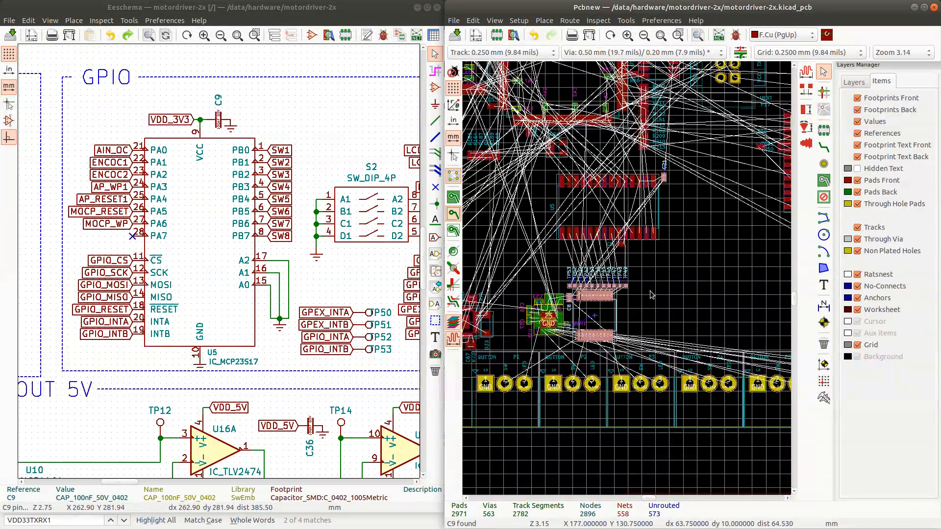
scroll(641, 294, down, 2)
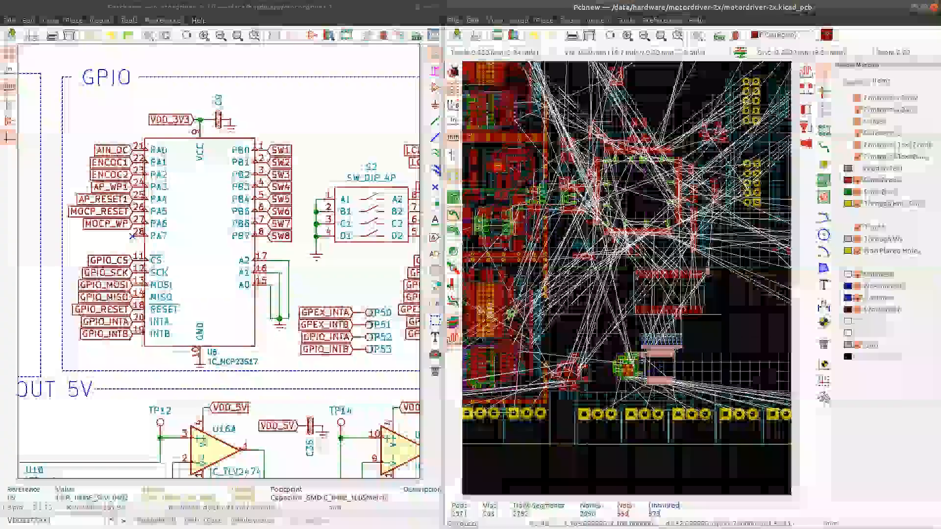
drag(788, 346, 698, 326)
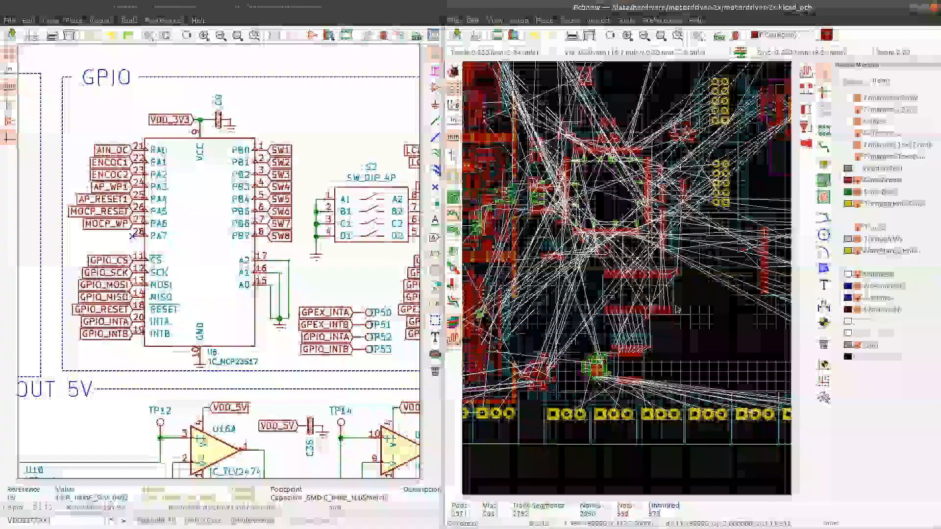
- Shift U5 and its adjacent small parts slightly away from the microcontroller toward the test-point IC
click(680, 311)
drag(693, 317, 701, 324)
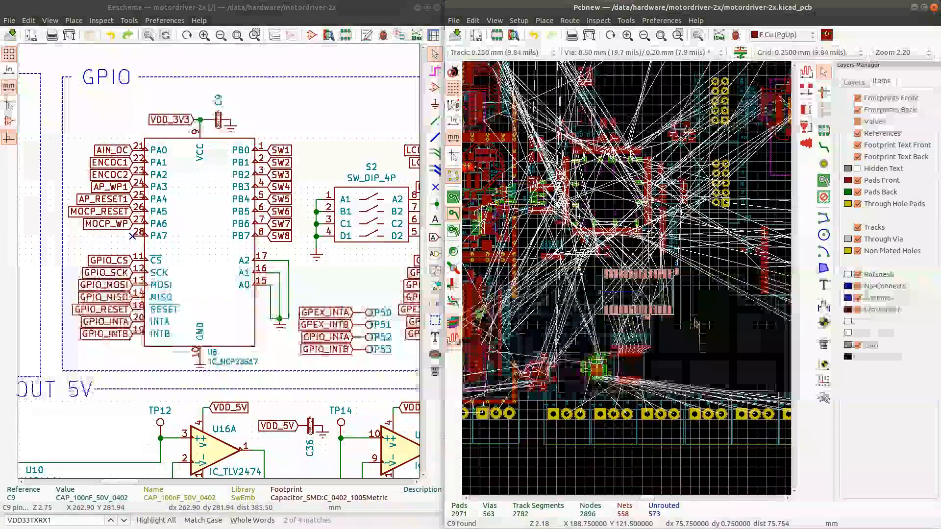
drag(655, 293, 667, 309)
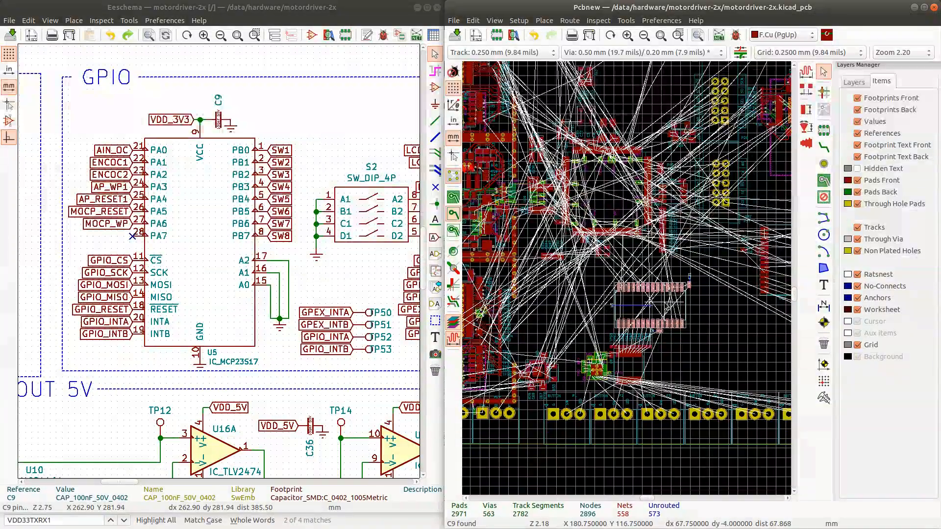